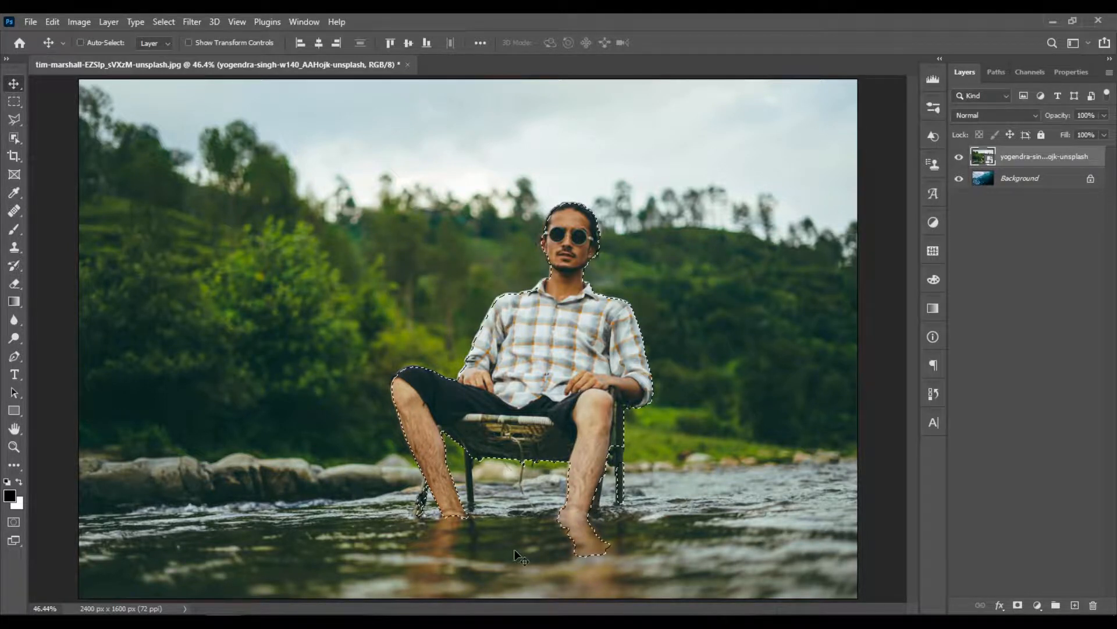
- Enter Quick Mask mode on the existing selection of the seated man and make white the foreground colour
scroll(515, 550, "up", 2)
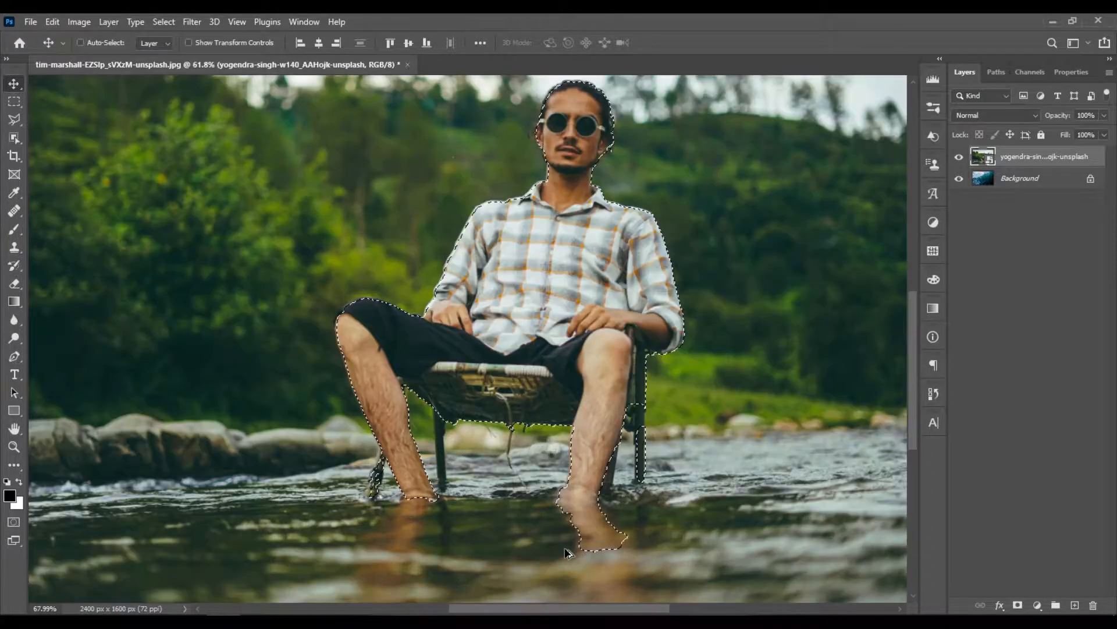
scroll(567, 553, "up", 4)
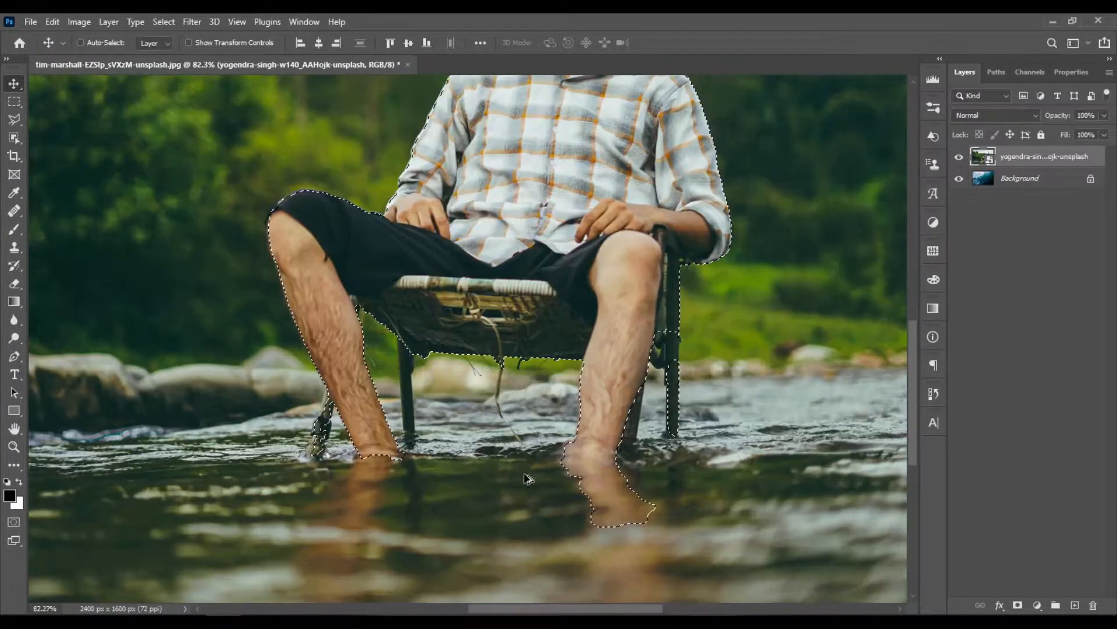
scroll(419, 373, "up", 2)
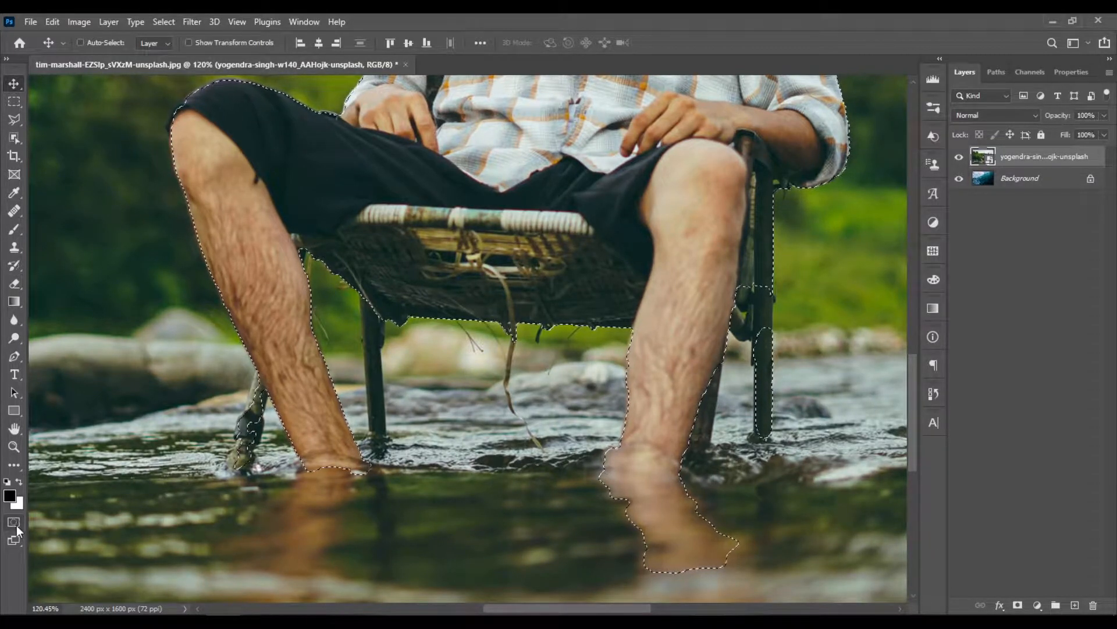
key("q")
key("x")
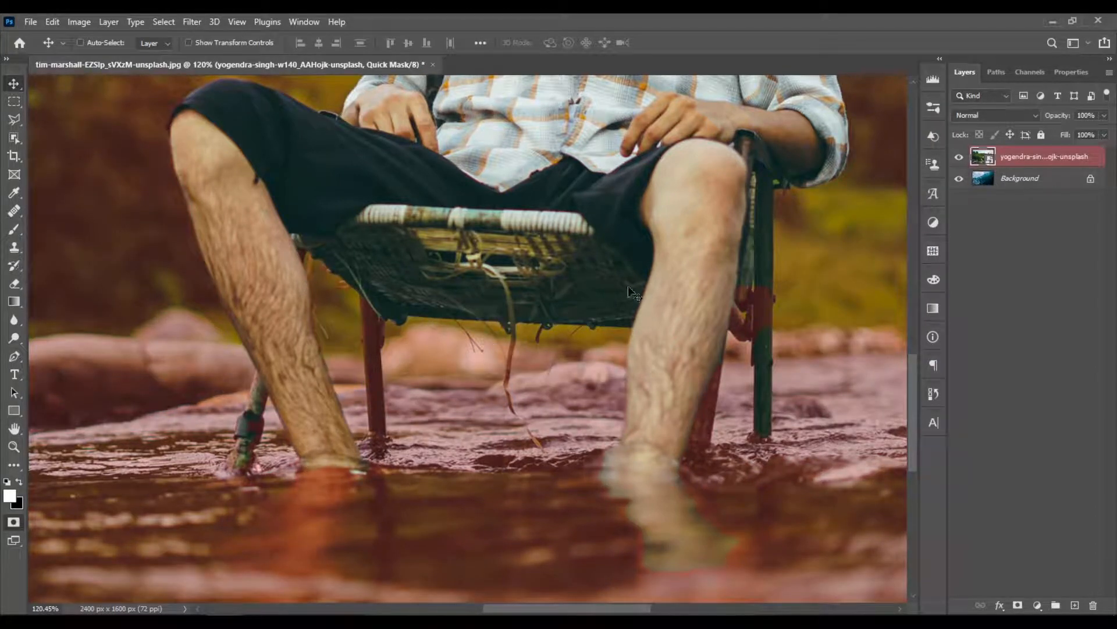
- Choose the Brush tool, set the Soft Round brush to 28 px and adjust its hardness
left_click(12, 230)
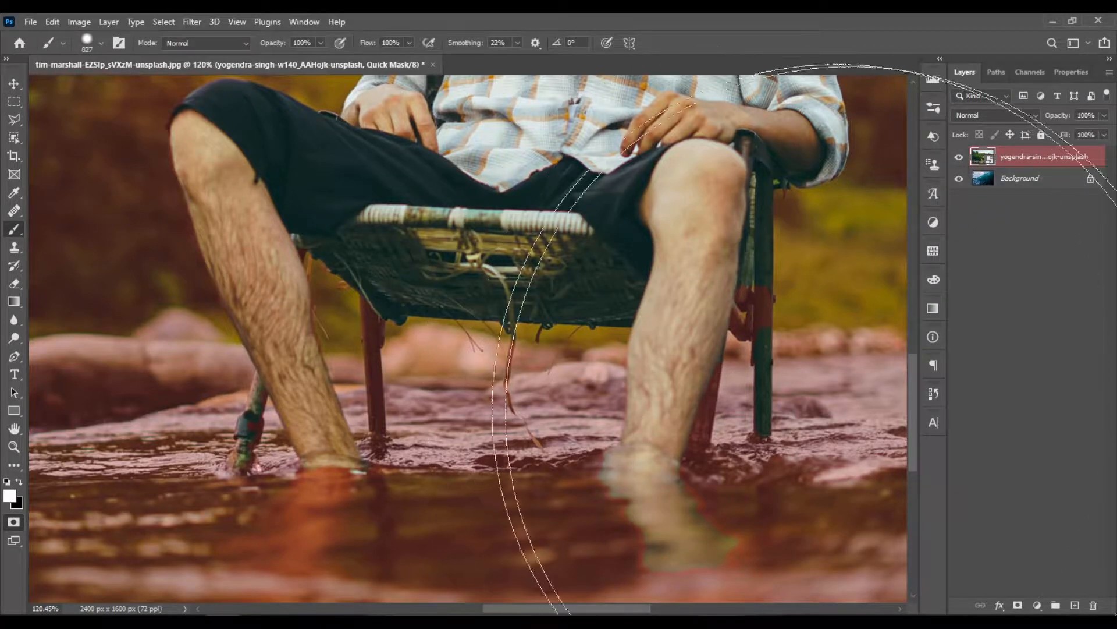
mouse_move(708, 388)
left_mouse_down("alt")
mouse_move(447, 363)
mouse_move(645, 376)
mouse_move(601, 375)
mouse_move(620, 379)
left_mouse_up("alt")
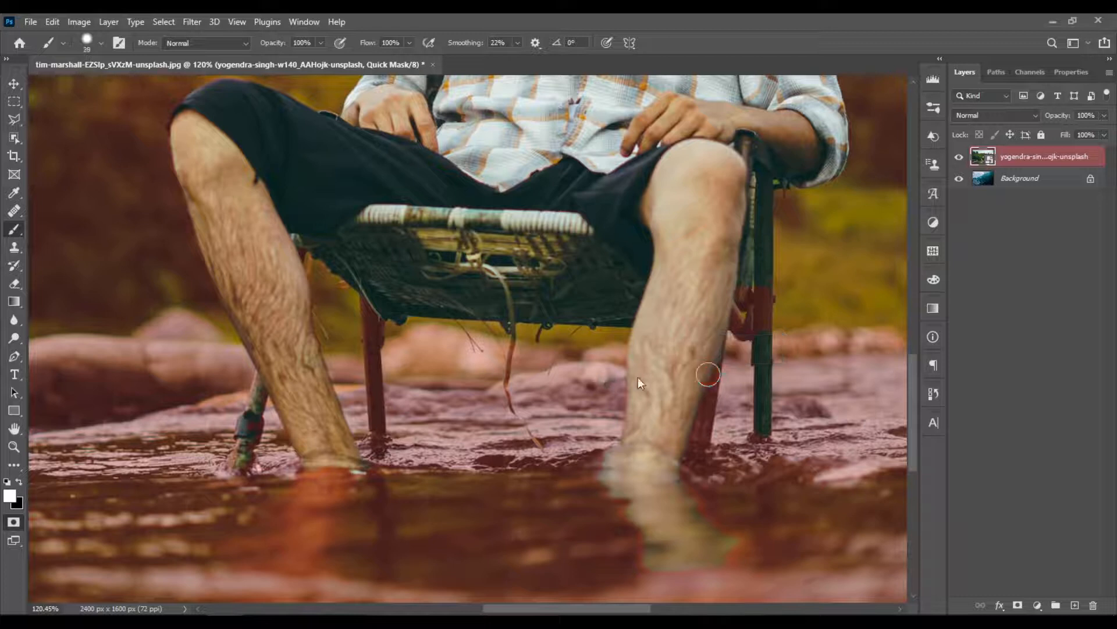
right_click(656, 371)
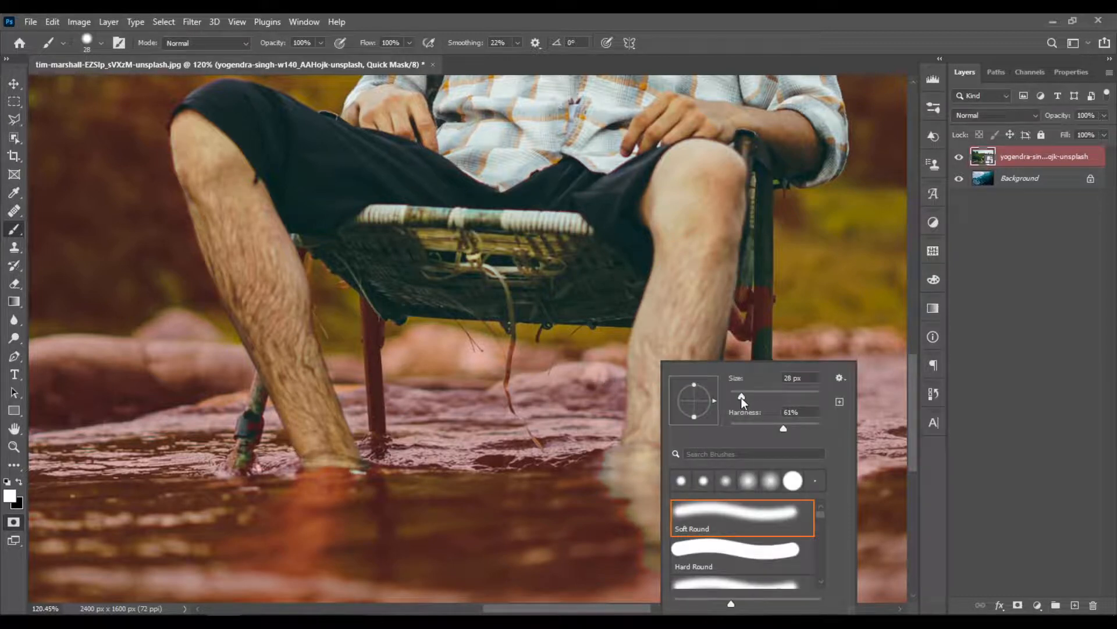
left_click(769, 428)
left_click(824, 28)
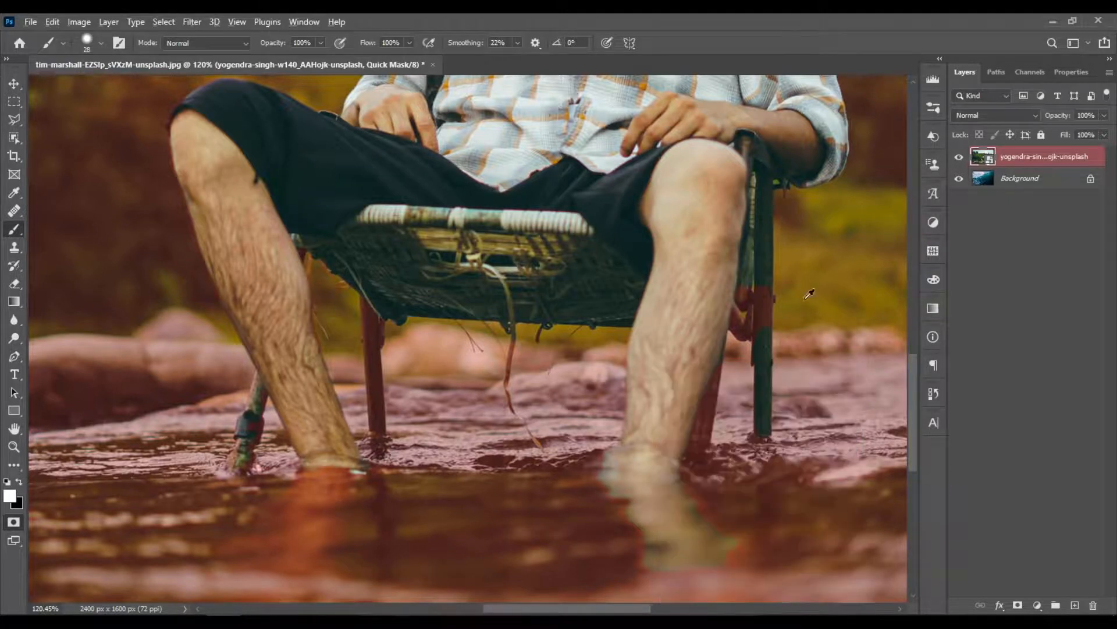
- Paint the masked gap in the chair leg on the image's right side into the selection
scroll(813, 354, "up", 4)
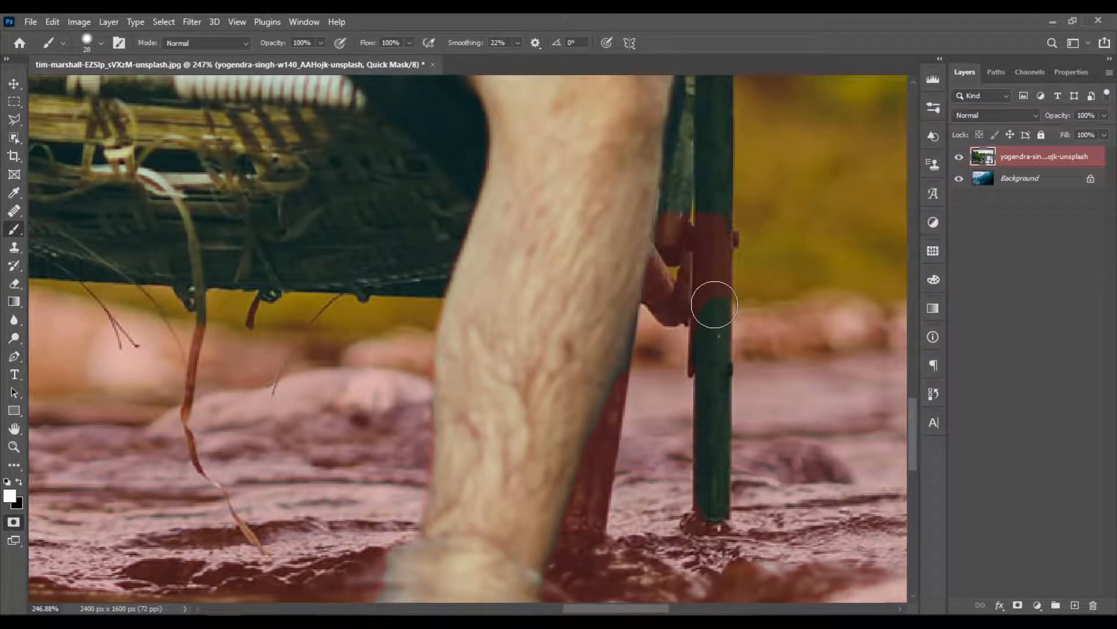
left_click_drag(711, 304, 715, 261)
scroll(751, 461, "down", 6)
- Paint the upper part of the rear-left chair leg in white with a 14 px brush, masking its lower end again in black
scroll(407, 381, "up", 6)
mouse_move(466, 414)
left_mouse_down()
mouse_move(454, 412)
mouse_move(464, 411)
mouse_move(464, 319)
mouse_move(498, 501)
mouse_move(484, 369)
mouse_move(486, 418)
left_mouse_up()
scroll(464, 411, "up", 5)
scroll(483, 402, "down", 3)
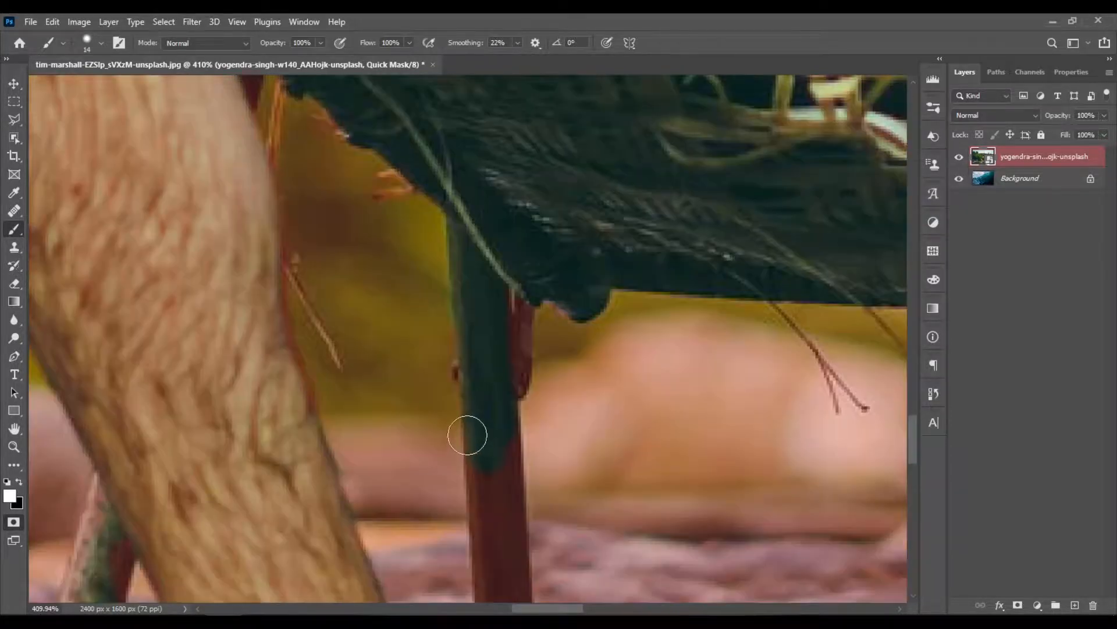
mouse_move(491, 344)
left_mouse_down()
mouse_move(503, 415)
mouse_move(482, 349)
mouse_move(491, 388)
left_mouse_up()
key("x")
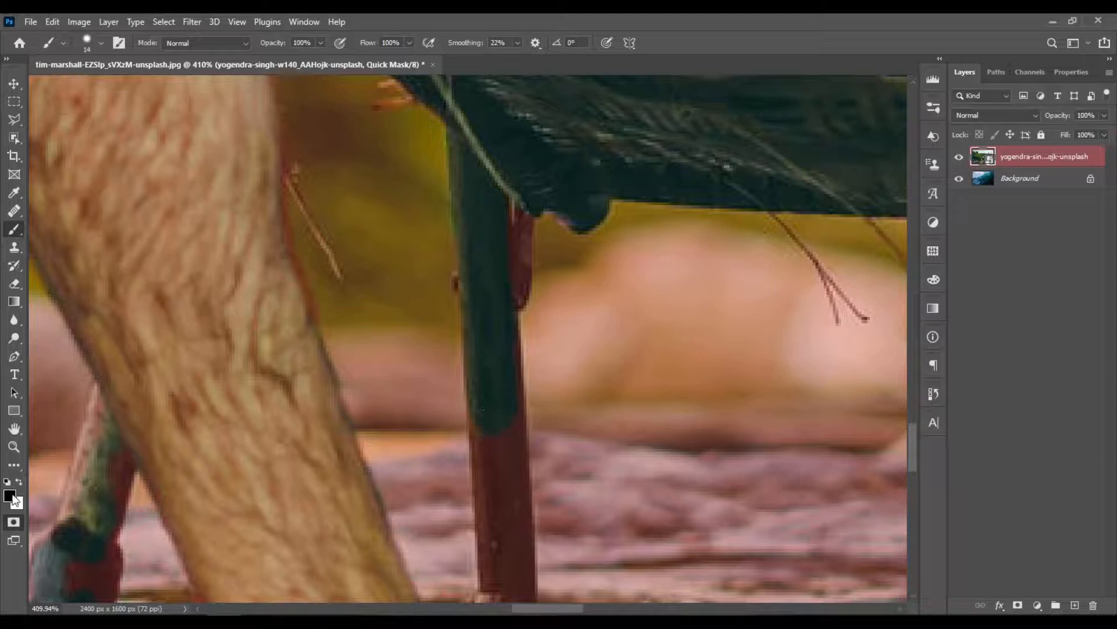
mouse_move(488, 398)
left_mouse_down()
mouse_move(497, 444)
mouse_move(494, 379)
mouse_move(507, 376)
mouse_move(497, 361)
mouse_move(489, 399)
left_mouse_up()
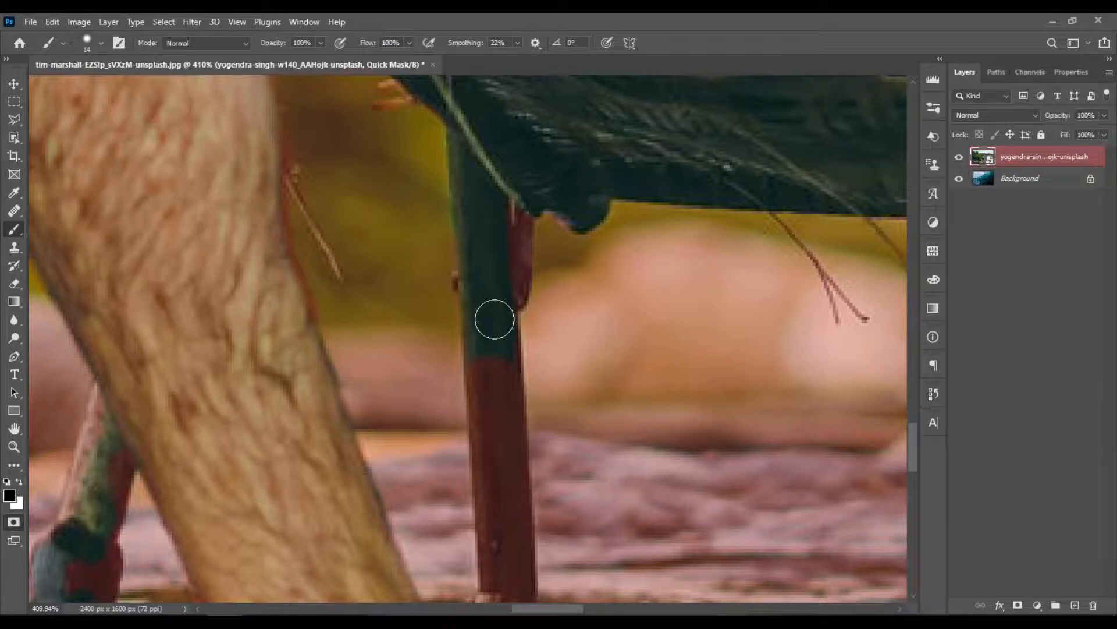
- Paint the rest of the rear-left chair leg down to the water and its small bracket under the seat into the selection
mouse_move(495, 319)
left_mouse_down()
mouse_move(501, 383)
mouse_move(486, 345)
mouse_move(484, 403)
mouse_move(479, 345)
mouse_move(510, 536)
mouse_move(513, 451)
mouse_move(515, 561)
mouse_move(492, 497)
left_mouse_up()
scroll(499, 522, "down", 5)
mouse_move(495, 433)
left_mouse_down()
mouse_move(511, 484)
mouse_move(514, 433)
mouse_move(491, 385)
mouse_move(511, 370)
mouse_move(505, 269)
left_mouse_up()
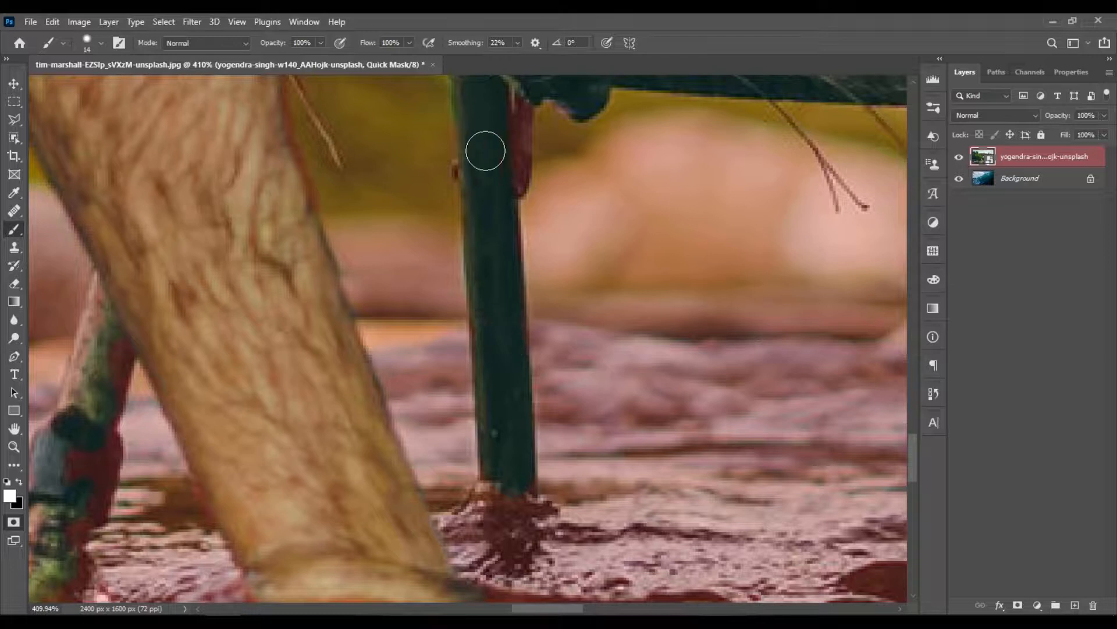
scroll(506, 269, "up", 8)
mouse_move(506, 345)
left_mouse_down()
mouse_move(500, 303)
mouse_move(514, 355)
mouse_move(516, 279)
mouse_move(513, 372)
mouse_move(499, 354)
left_mouse_up()
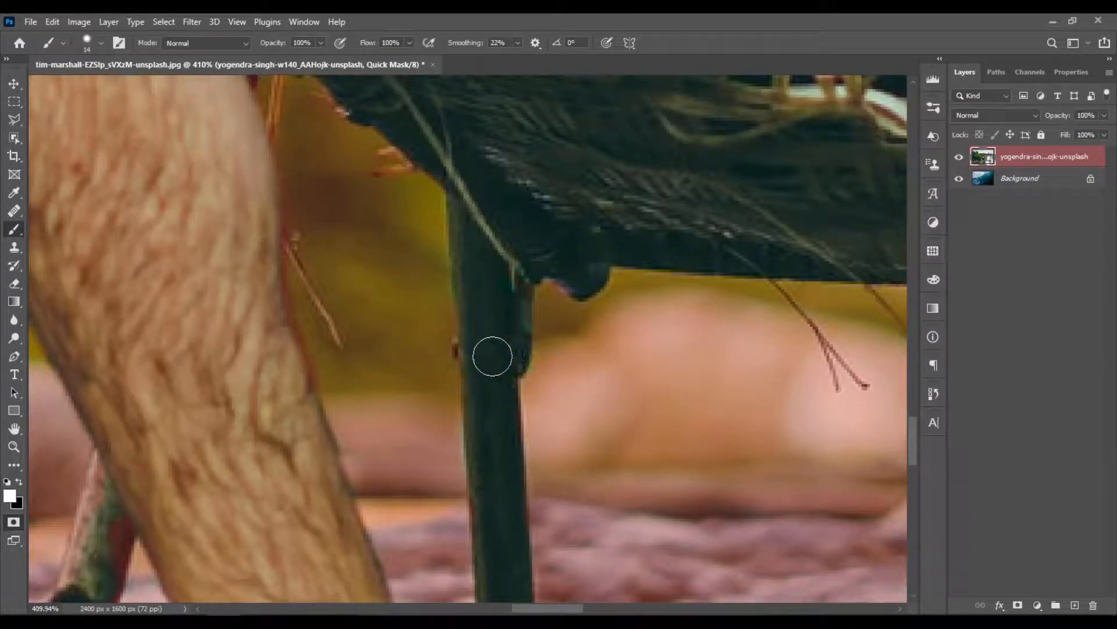
- Paint the short chair leg at the far left, behind the man's shin, into the selection
scroll(506, 361, "down", 3)
key("x")
key("x")
left_click_drag(392, 281, 342, 376)
mouse_move(197, 473)
left_mouse_down()
mouse_move(255, 402)
mouse_move(259, 438)
mouse_move(219, 529)
mouse_move(202, 504)
mouse_move(187, 569)
mouse_move(249, 374)
mouse_move(267, 367)
mouse_move(278, 294)
mouse_move(257, 382)
mouse_move(289, 289)
mouse_move(267, 349)
mouse_move(265, 407)
mouse_move(270, 250)
mouse_move(252, 339)
left_mouse_up()
scroll(233, 414, "down", 12)
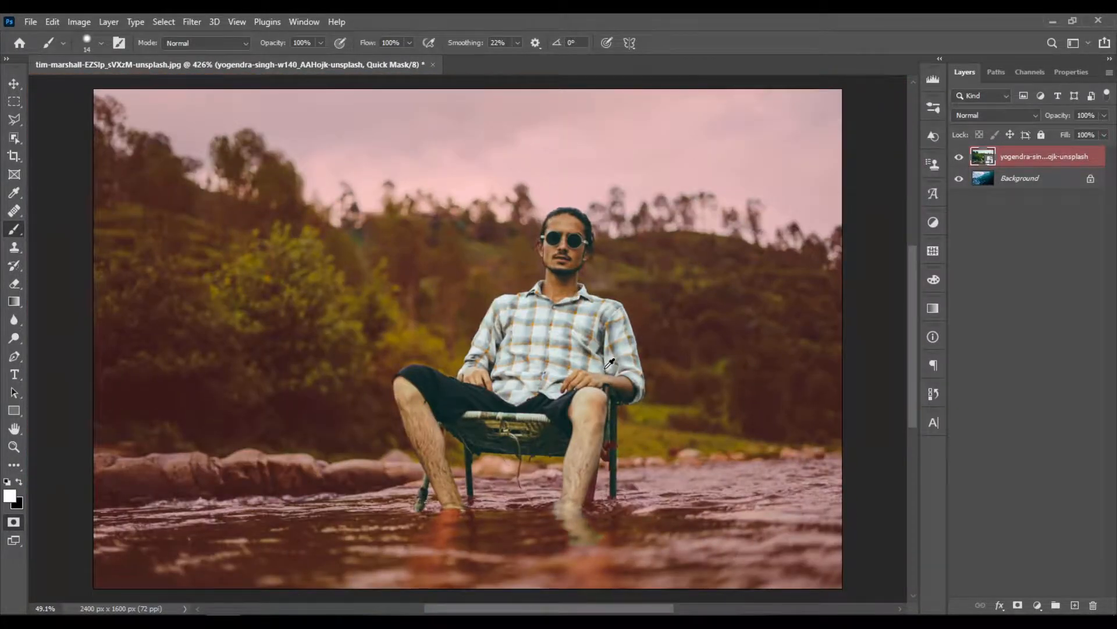
- Paint the joint and brace between the shin and the right-hand chair leg into the selection
scroll(609, 363, "up", 4)
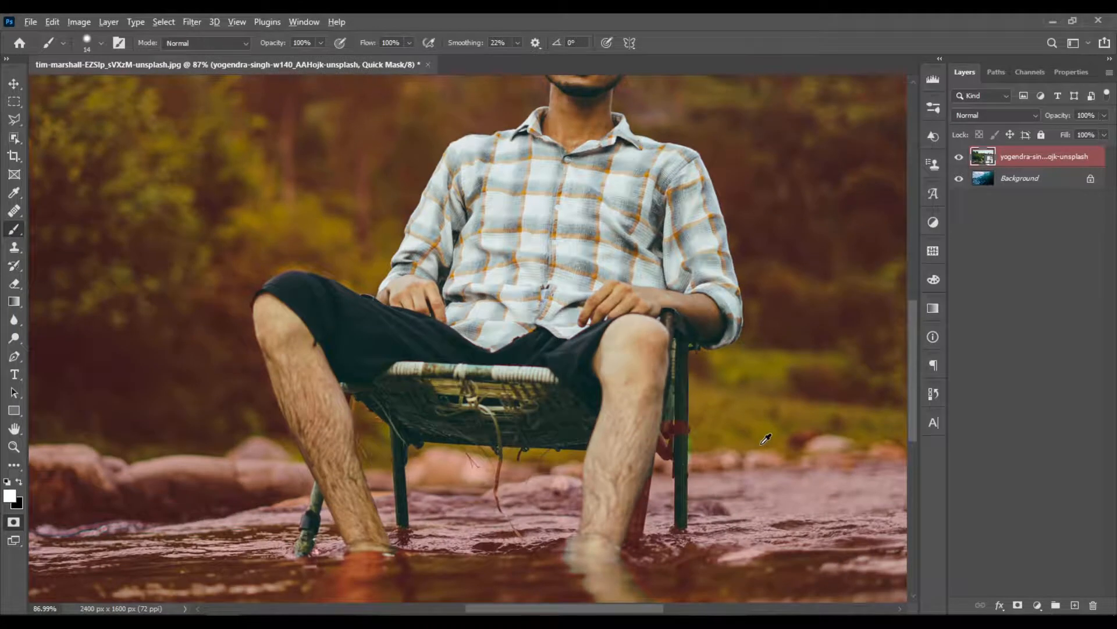
scroll(720, 453, "up", 5)
left_click_drag(537, 367, 563, 371)
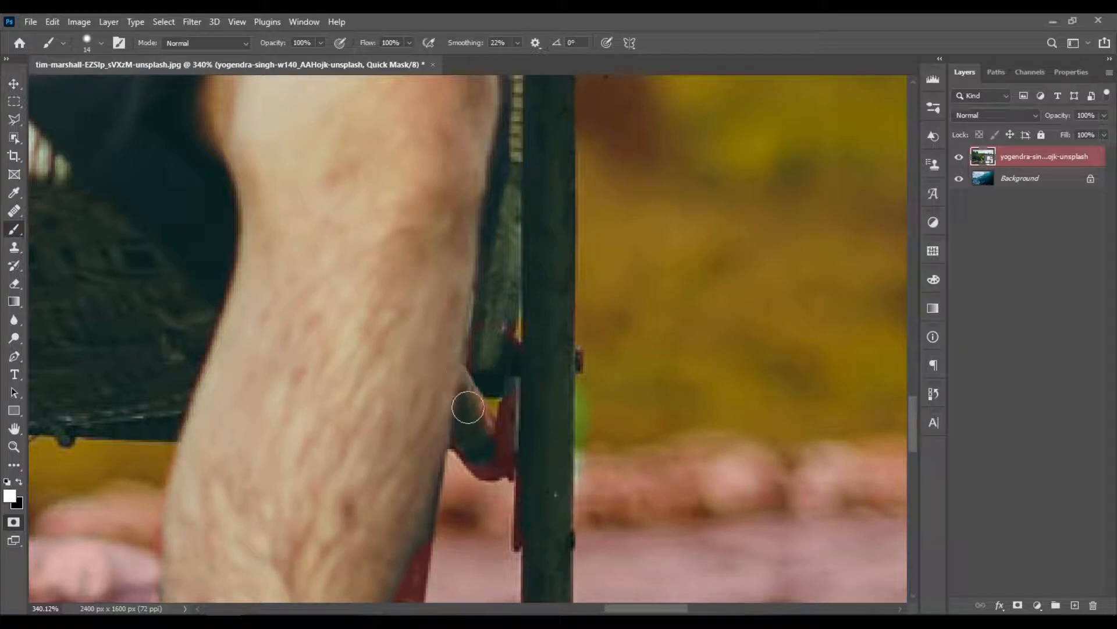
mouse_move(492, 459)
left_mouse_down()
mouse_move(513, 453)
mouse_move(527, 393)
mouse_move(512, 435)
mouse_move(515, 397)
mouse_move(507, 442)
mouse_move(563, 511)
left_mouse_up()
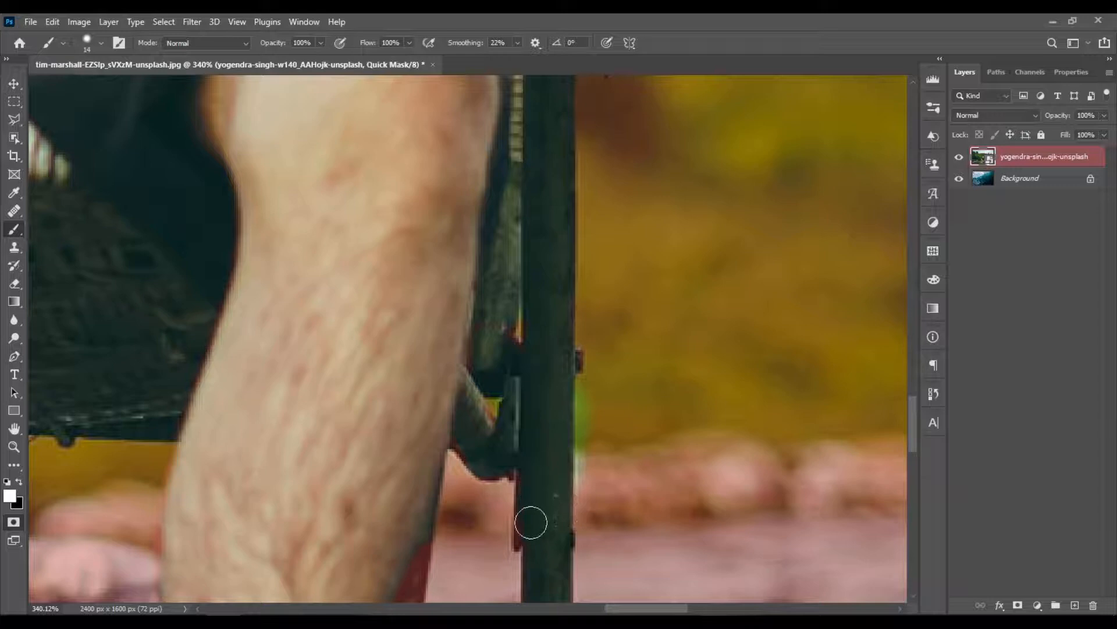
- Paint the slanted chair leg behind the right-hand shin down to the waterline into the selection
scroll(530, 494, "down", 6)
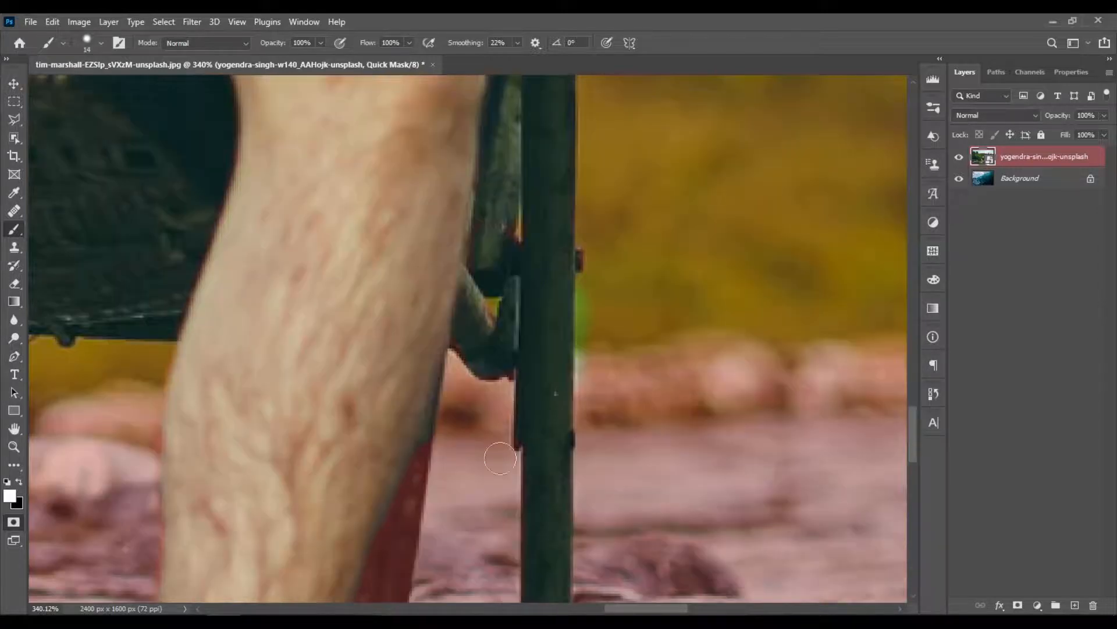
scroll(398, 524, "up", 4)
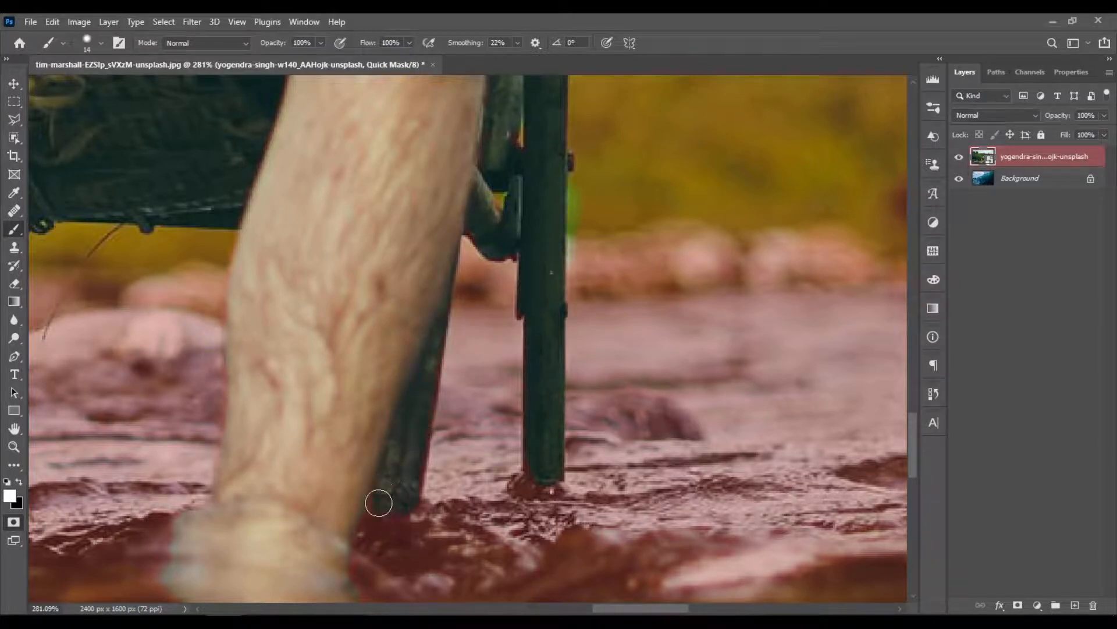
scroll(475, 460, "down", 3)
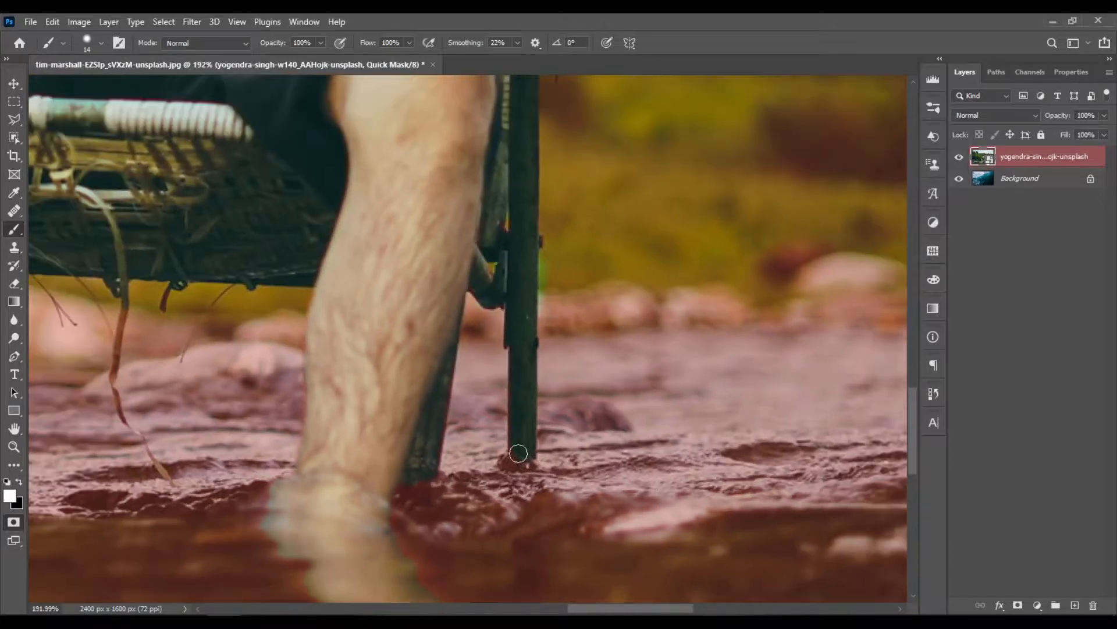
scroll(519, 459, "down", 8)
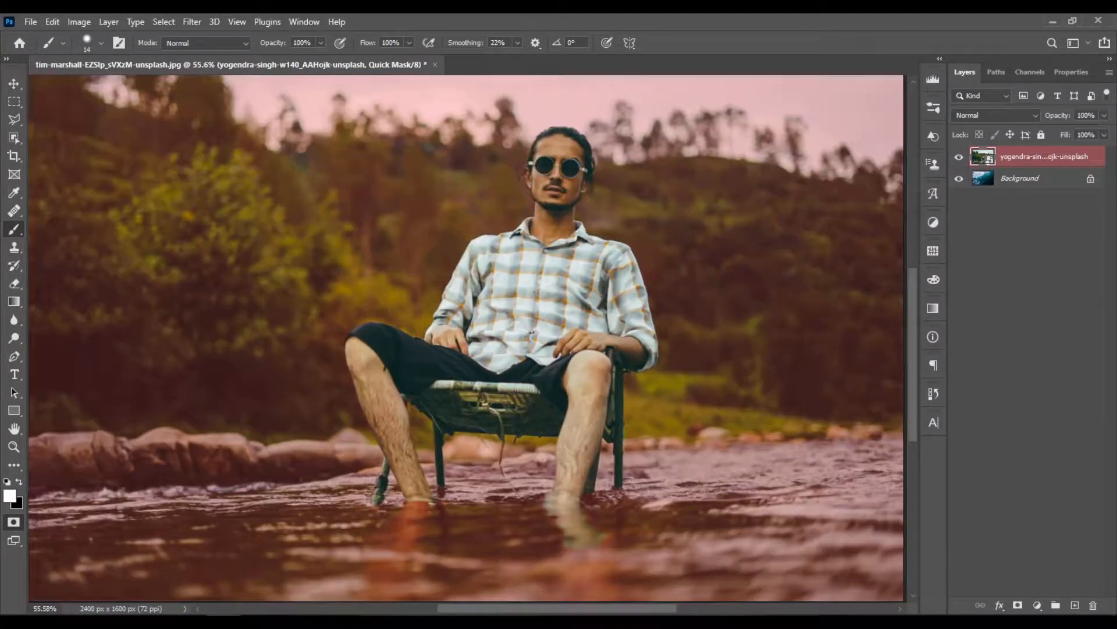
- Enlarge the brush to 287 px and paint the water and reflections around the feet and chair legs into the selection
scroll(503, 522, "up", 2)
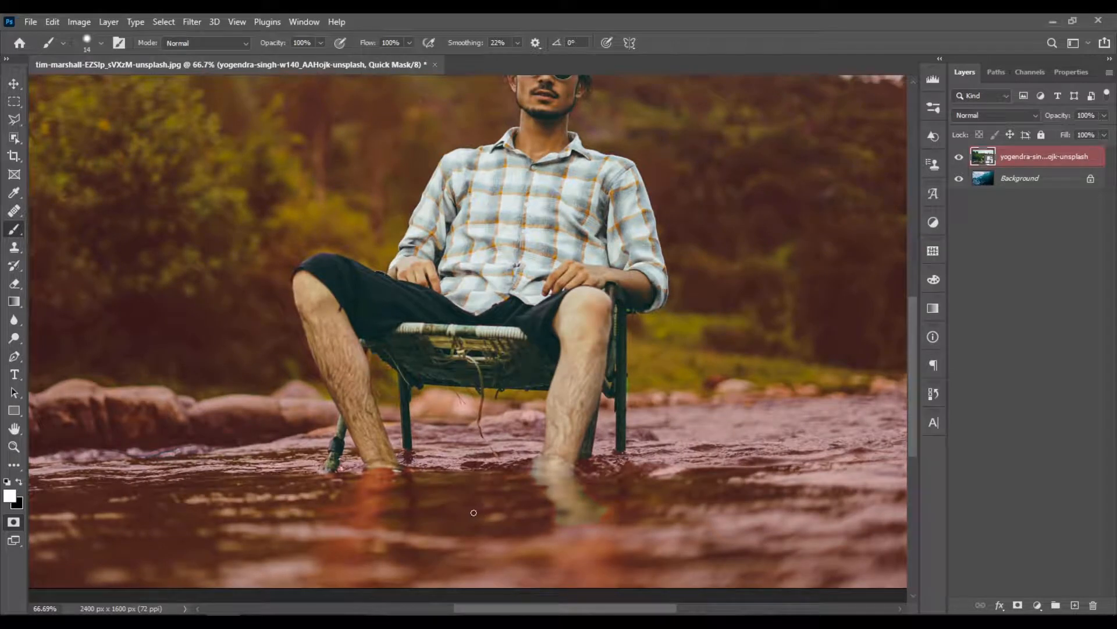
left_click_drag(474, 513, 534, 508)
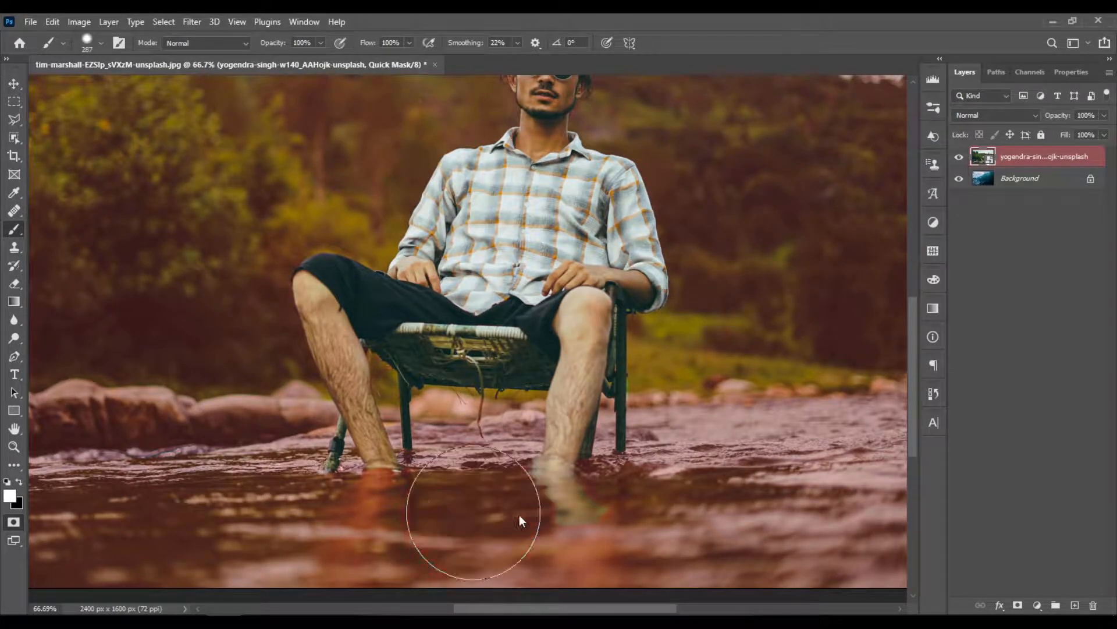
mouse_move(356, 527)
left_mouse_down()
mouse_move(324, 511)
mouse_move(346, 535)
mouse_move(407, 523)
mouse_move(369, 543)
mouse_move(474, 547)
mouse_move(432, 550)
mouse_move(512, 523)
mouse_move(349, 516)
mouse_move(456, 517)
mouse_move(474, 499)
mouse_move(592, 499)
mouse_move(623, 512)
mouse_move(616, 544)
mouse_move(581, 501)
mouse_move(426, 508)
mouse_move(331, 531)
mouse_move(350, 536)
mouse_move(347, 493)
mouse_move(511, 536)
mouse_move(542, 516)
left_mouse_up()
key("ctrl+0")
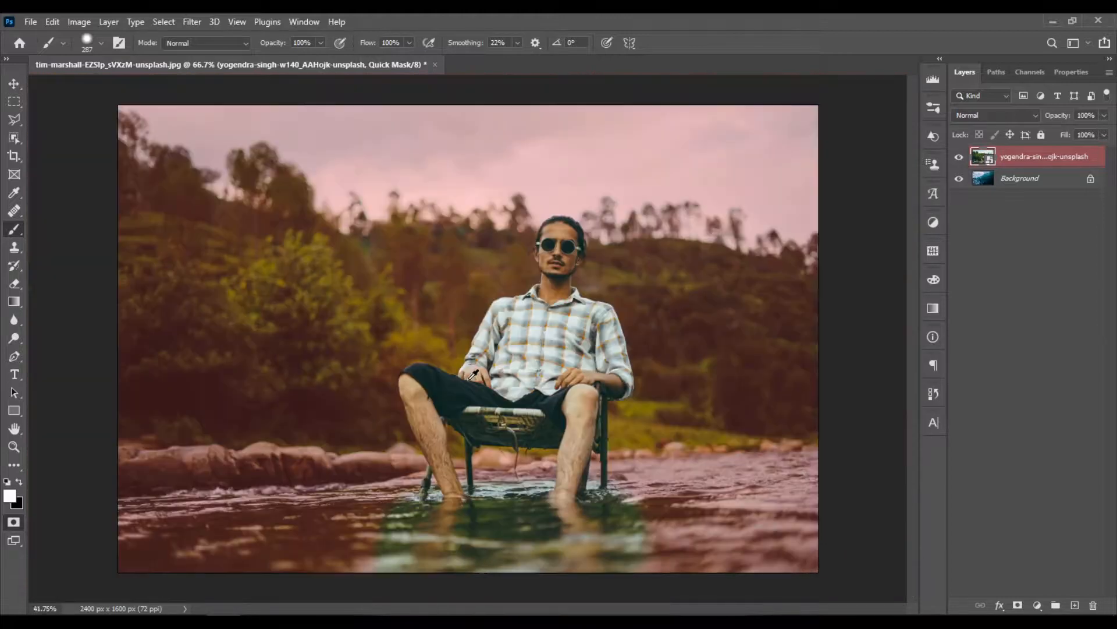
scroll(518, 463, "up", 4)
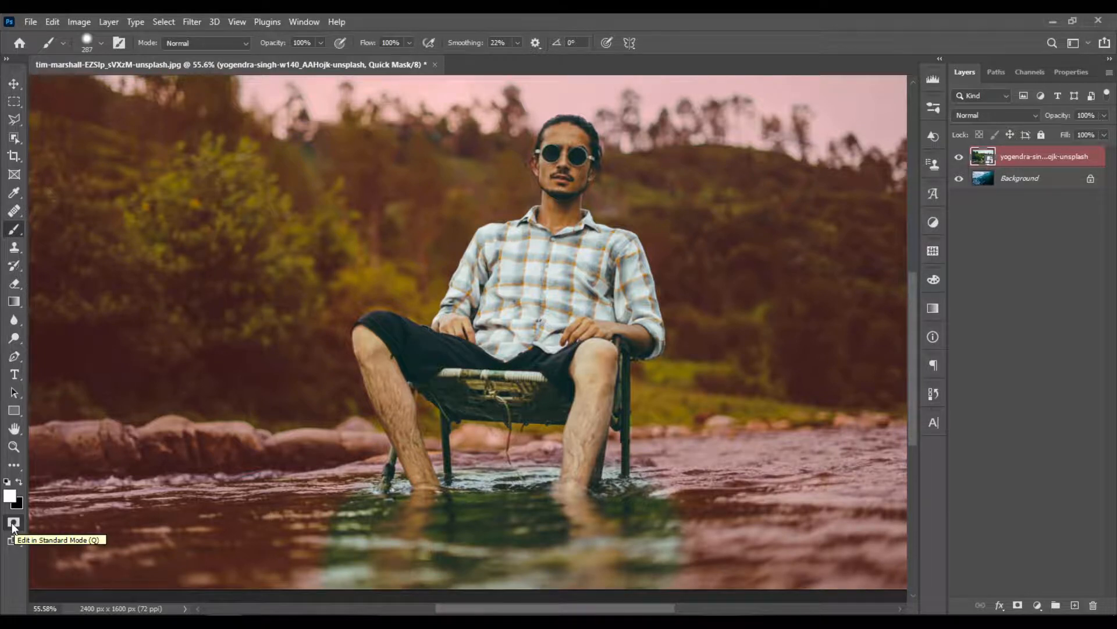
- Return from Quick Mask to standard mode and add a Reveal Selection layer mask to the man's layer
key("q")
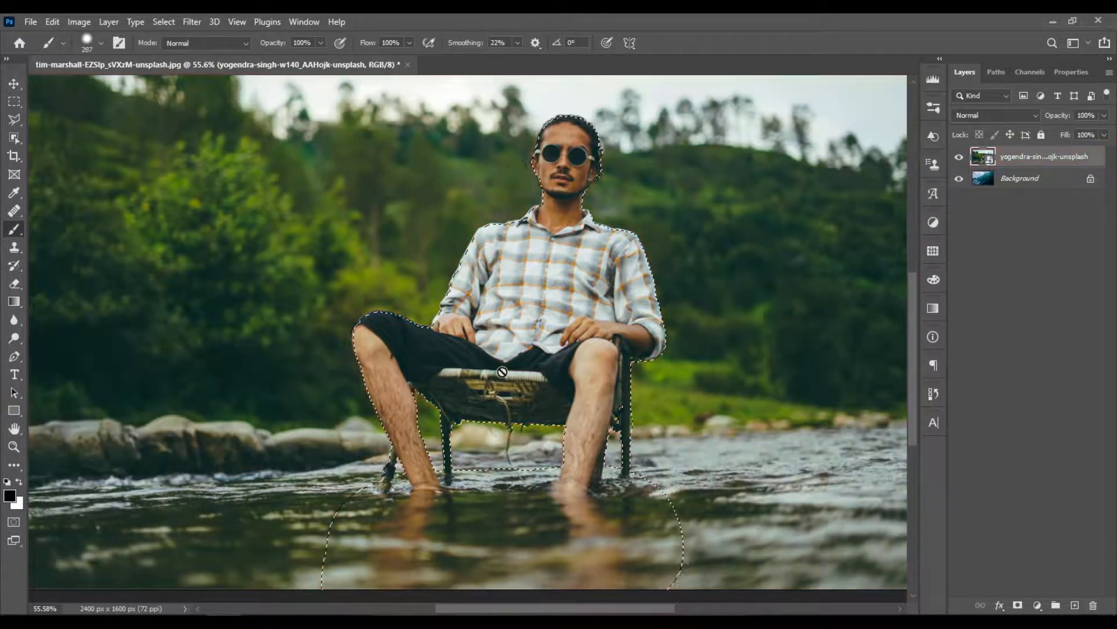
scroll(672, 574, "down", 3)
scroll(670, 574, "up", 2)
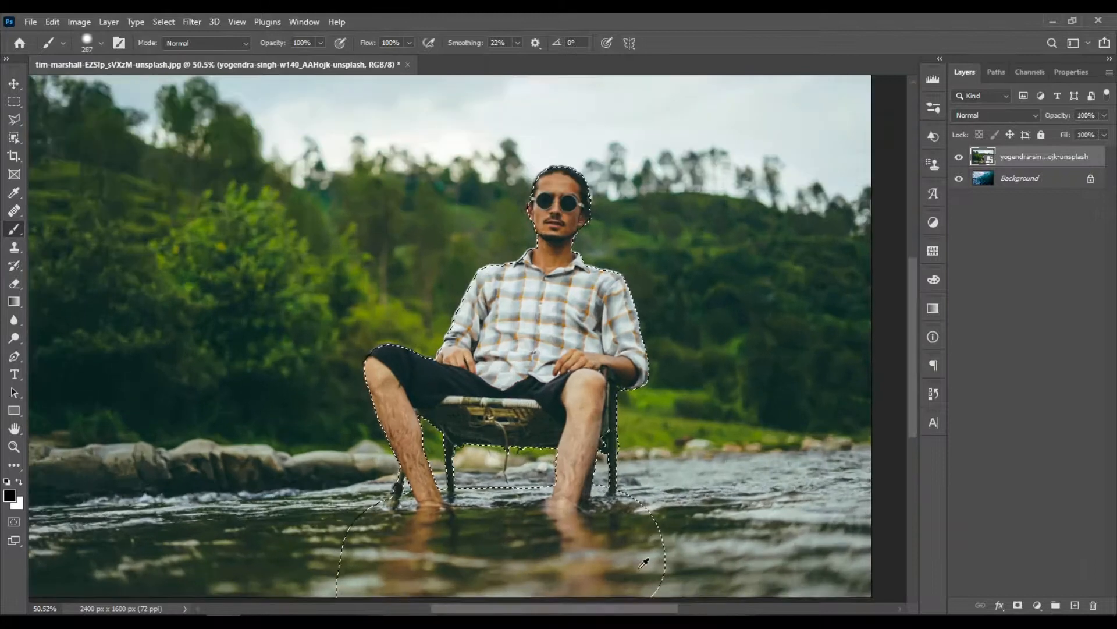
scroll(625, 530, "up", 2)
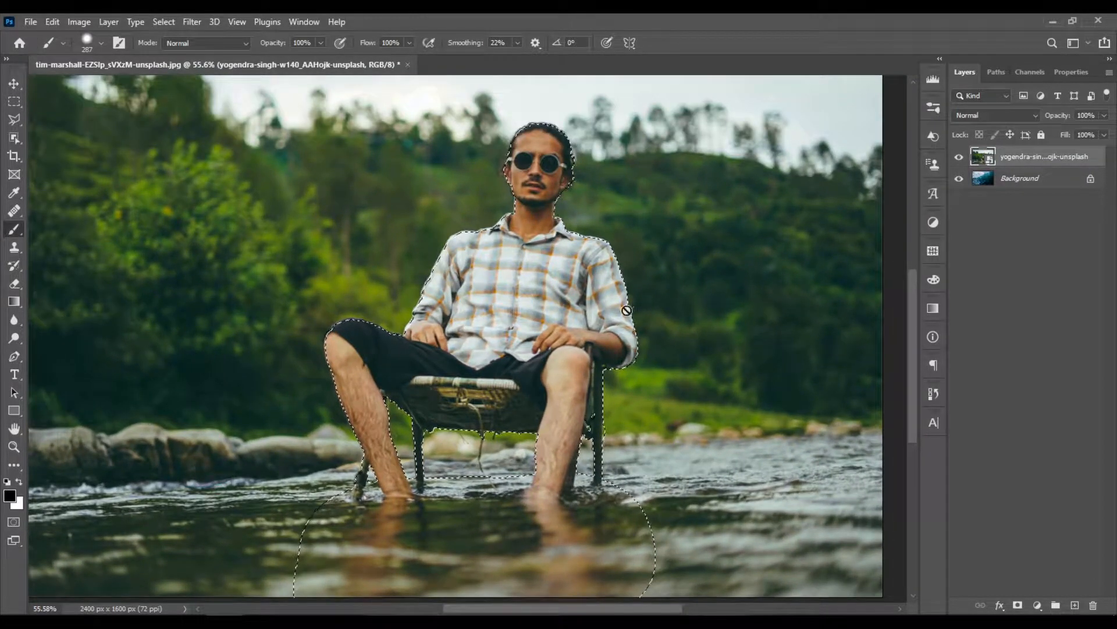
left_click(108, 23)
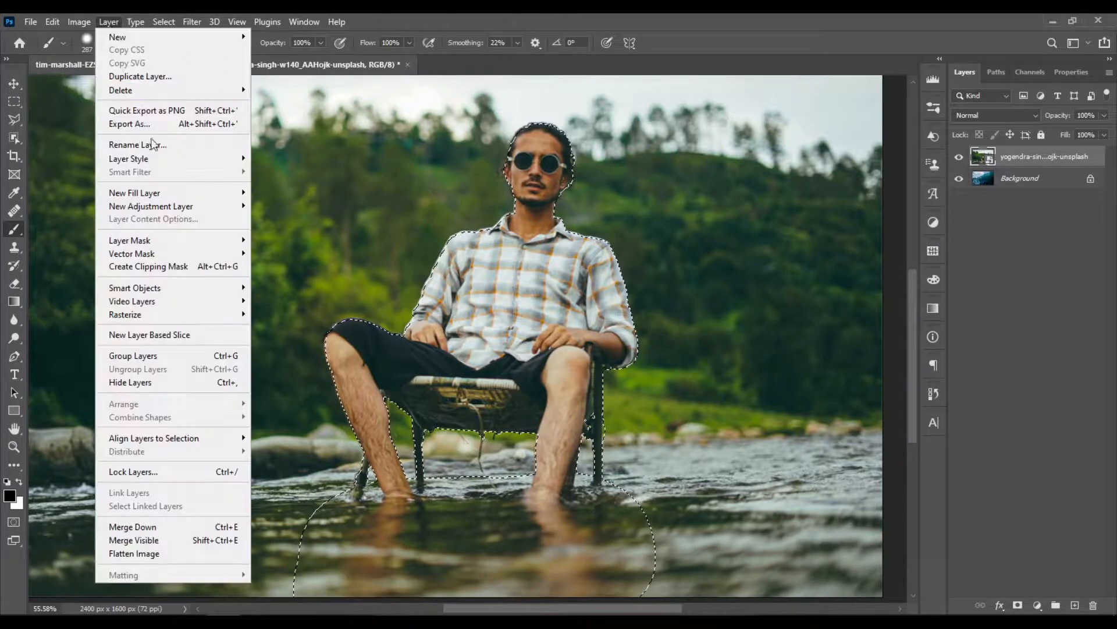
mouse_move(187, 239)
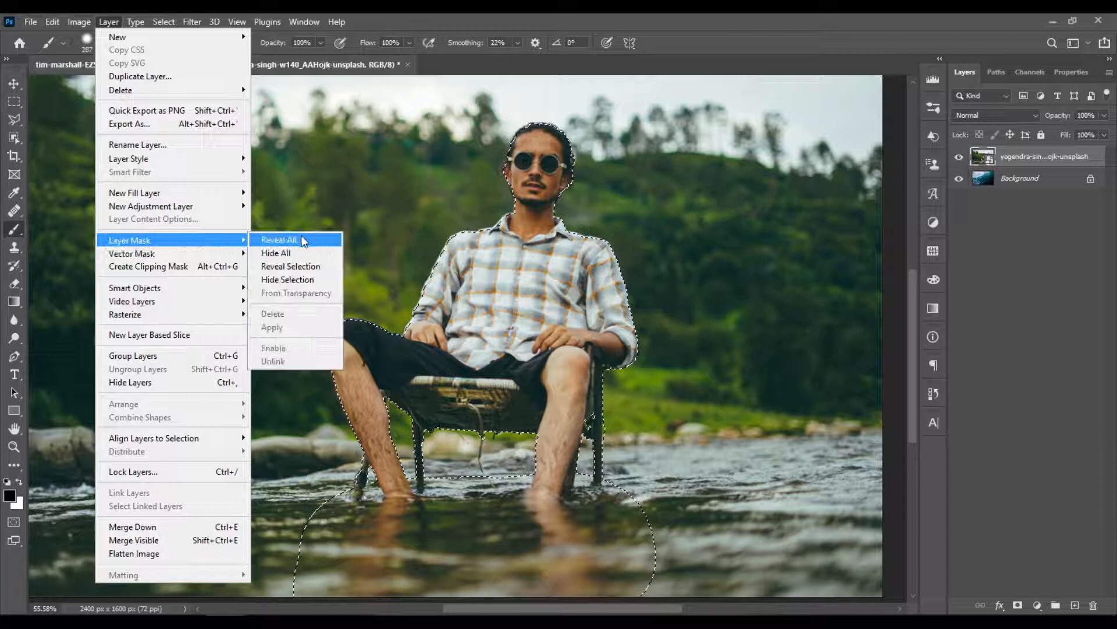
left_click(328, 268)
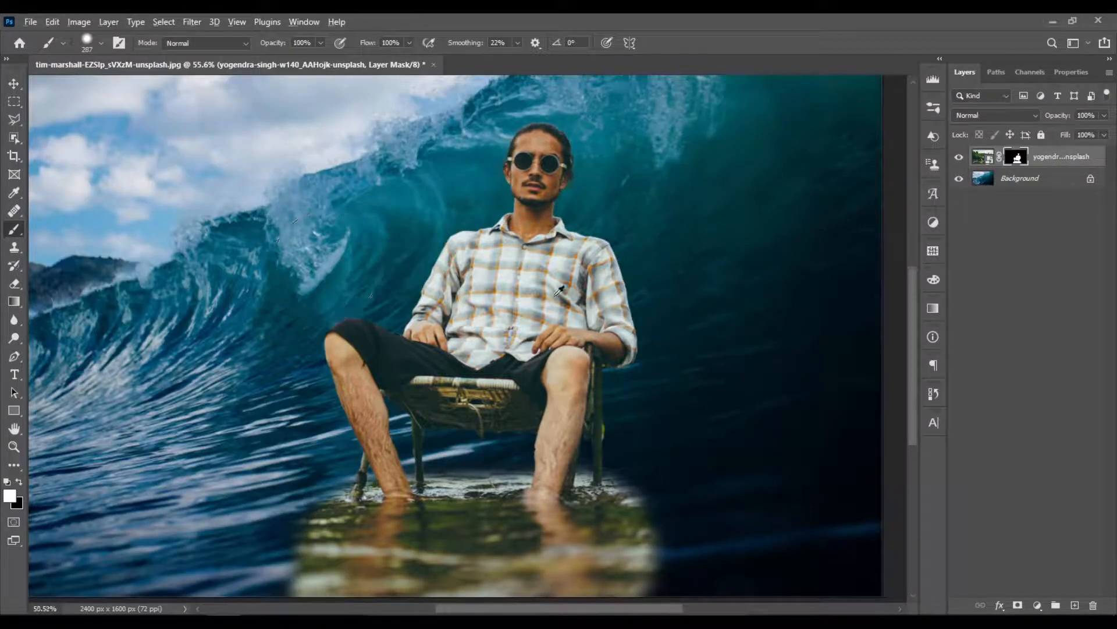
- Move the masked man and chair to the left part of the ocean wave image with the Move tool
key("ctrl+0")
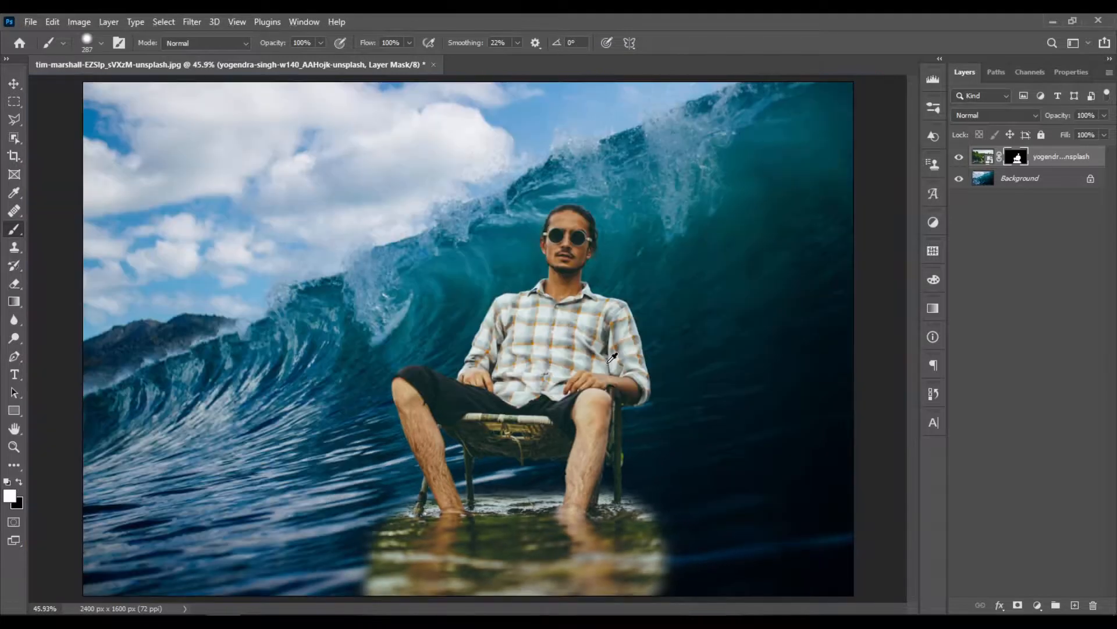
left_click(14, 84)
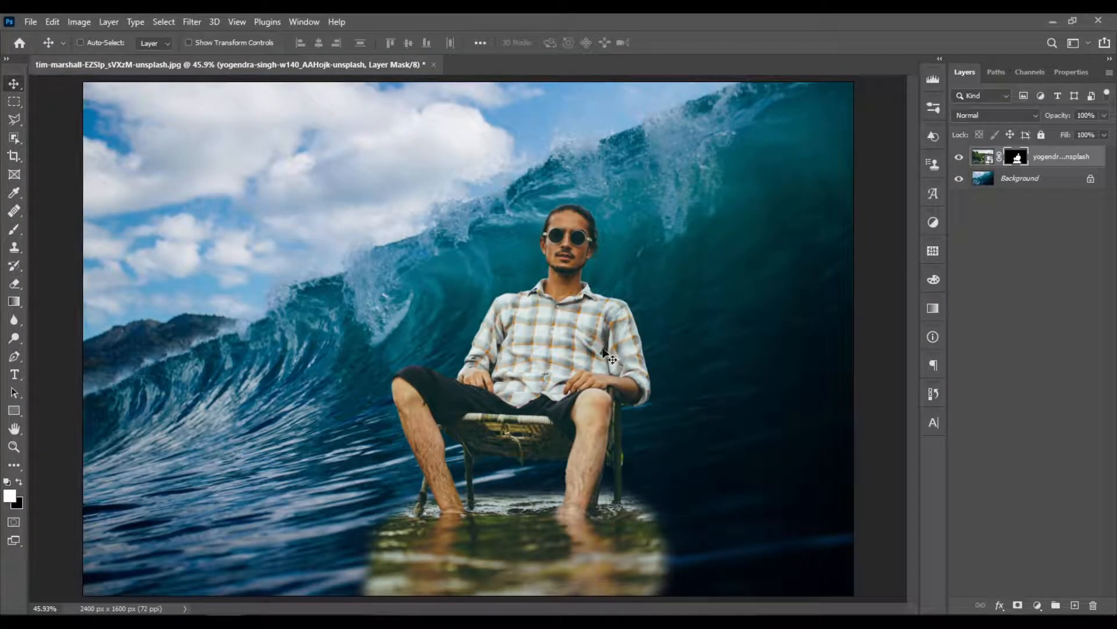
left_click_drag(604, 351, 397, 356)
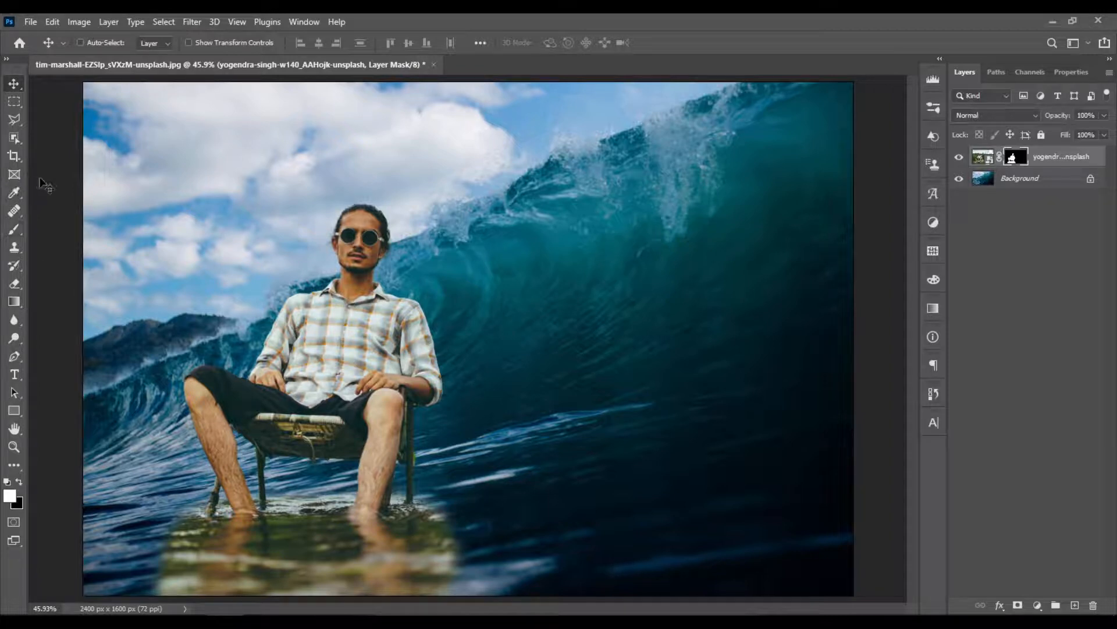
- Mask out the green water at the bottom of the man's layer with a soft 287 px black brush at 15% opacity
key("b")
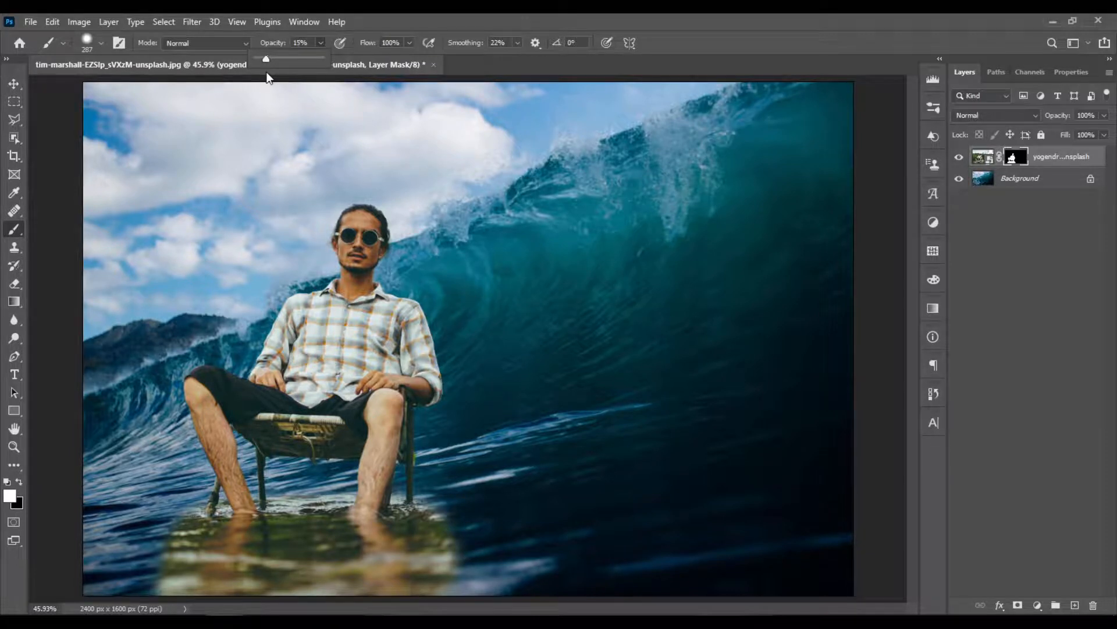
right_click(464, 450)
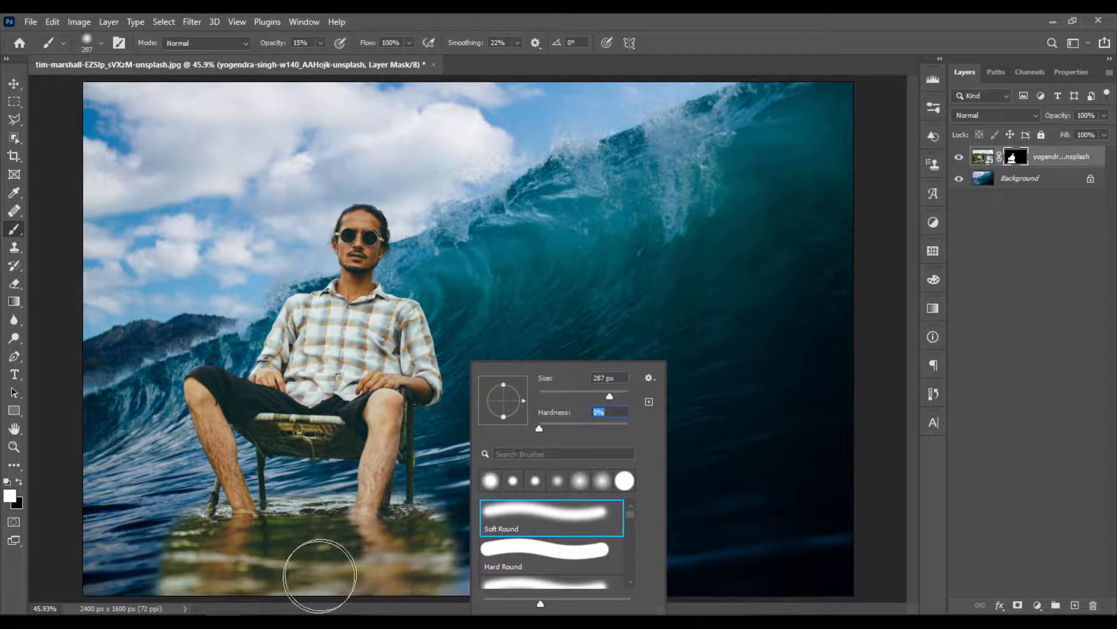
left_click(320, 576)
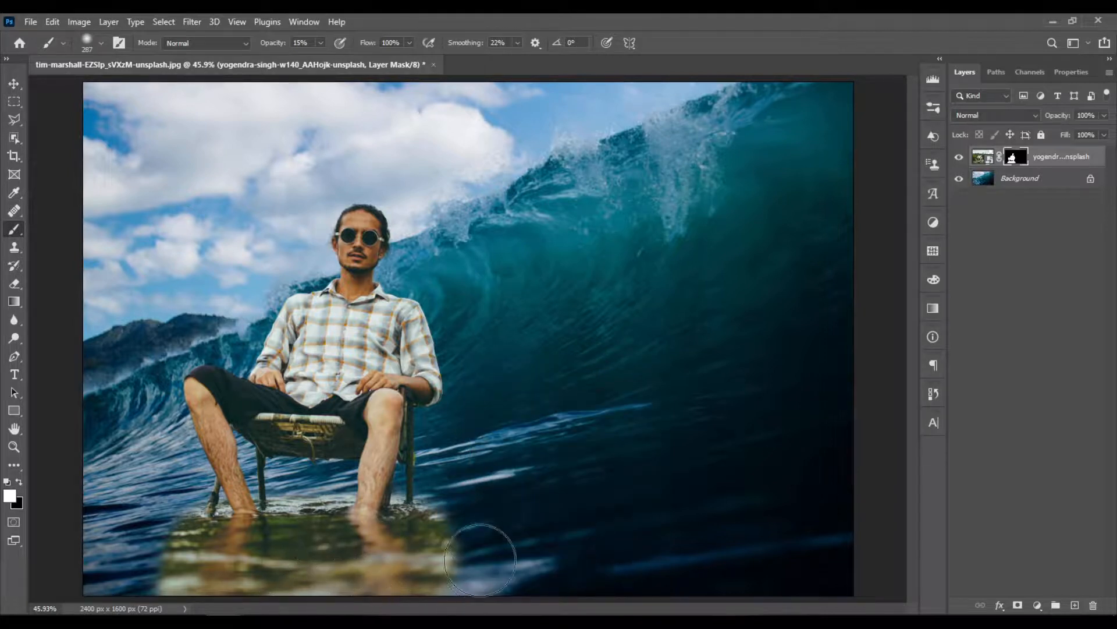
key("x")
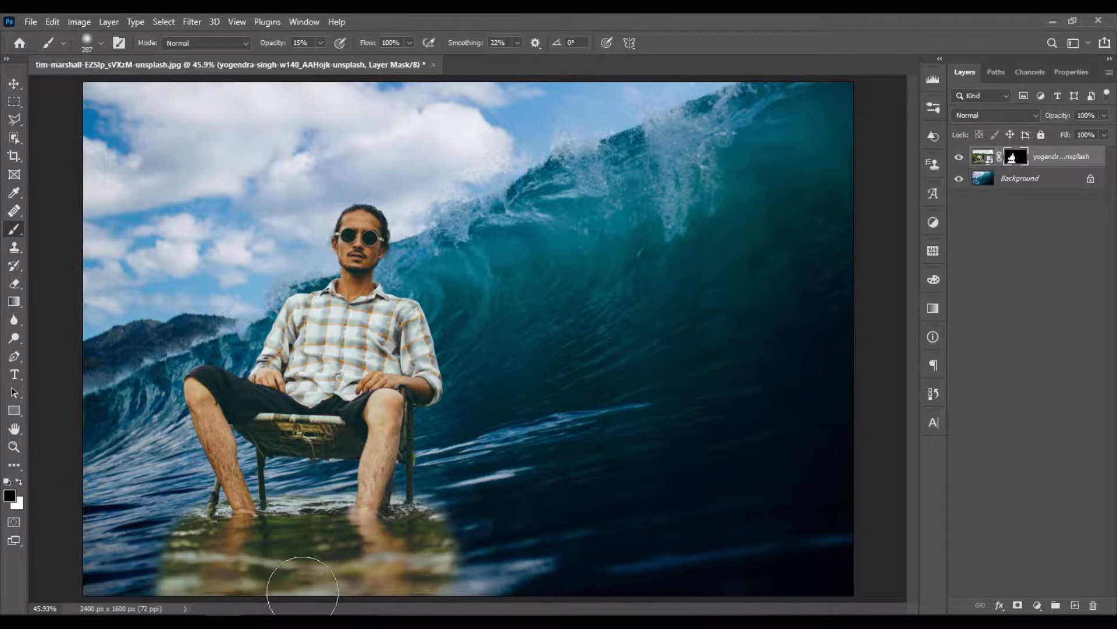
mouse_move(334, 591)
left_mouse_down()
mouse_move(281, 577)
mouse_move(372, 572)
mouse_move(294, 570)
mouse_move(457, 596)
mouse_move(343, 592)
mouse_move(433, 566)
mouse_move(437, 584)
mouse_move(442, 542)
mouse_move(428, 565)
mouse_move(454, 533)
mouse_move(433, 545)
mouse_move(486, 555)
mouse_move(431, 546)
mouse_move(430, 563)
mouse_move(470, 571)
mouse_move(380, 586)
mouse_move(351, 573)
mouse_move(191, 581)
mouse_move(232, 578)
mouse_move(162, 572)
mouse_move(277, 574)
mouse_move(157, 567)
mouse_move(228, 587)
mouse_move(160, 583)
mouse_move(164, 570)
mouse_move(221, 593)
mouse_move(178, 591)
mouse_move(310, 593)
left_mouse_up()
mouse_move(380, 588)
left_mouse_down()
mouse_move(447, 543)
mouse_move(349, 571)
mouse_move(312, 560)
mouse_move(183, 560)
mouse_move(171, 564)
mouse_move(173, 584)
mouse_move(150, 587)
mouse_move(149, 574)
mouse_move(170, 557)
mouse_move(189, 575)
mouse_move(378, 587)
mouse_move(419, 580)
mouse_move(458, 531)
mouse_move(450, 598)
mouse_move(428, 616)
mouse_move(206, 582)
mouse_move(97, 506)
mouse_move(237, 595)
mouse_move(167, 566)
mouse_move(213, 583)
left_mouse_up()
mouse_move(150, 508)
left_mouse_down()
mouse_move(173, 535)
mouse_move(177, 516)
left_mouse_up()
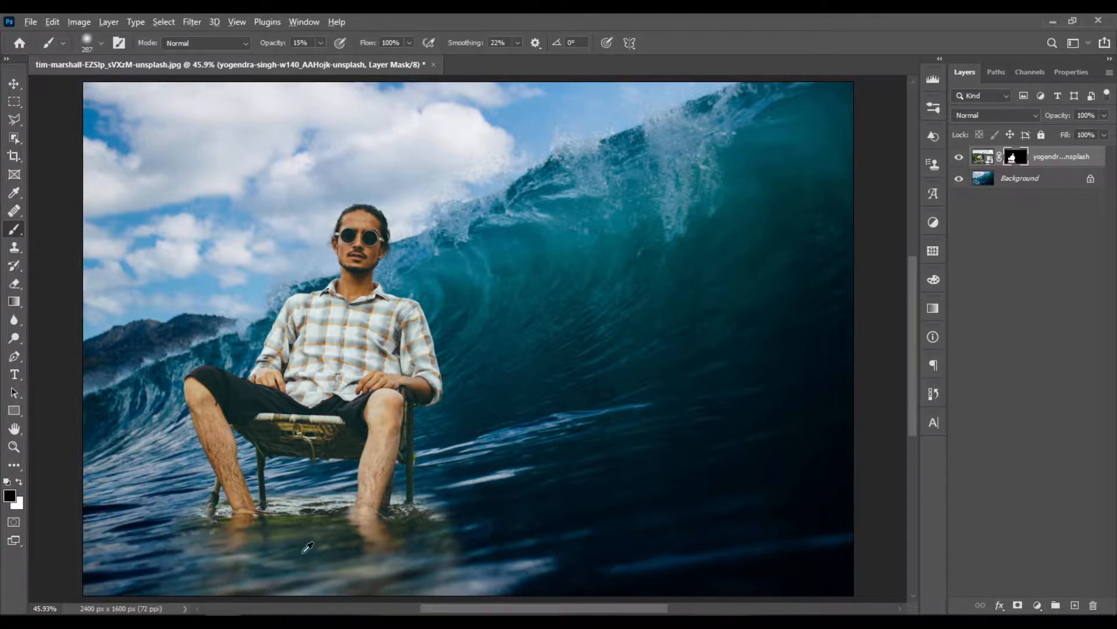
- Blend the remaining water edge beside the right-hand chair leg and below the feet into the waves at 15% brush opacity
scroll(302, 553, "up", 3)
scroll(446, 492, "up", 2)
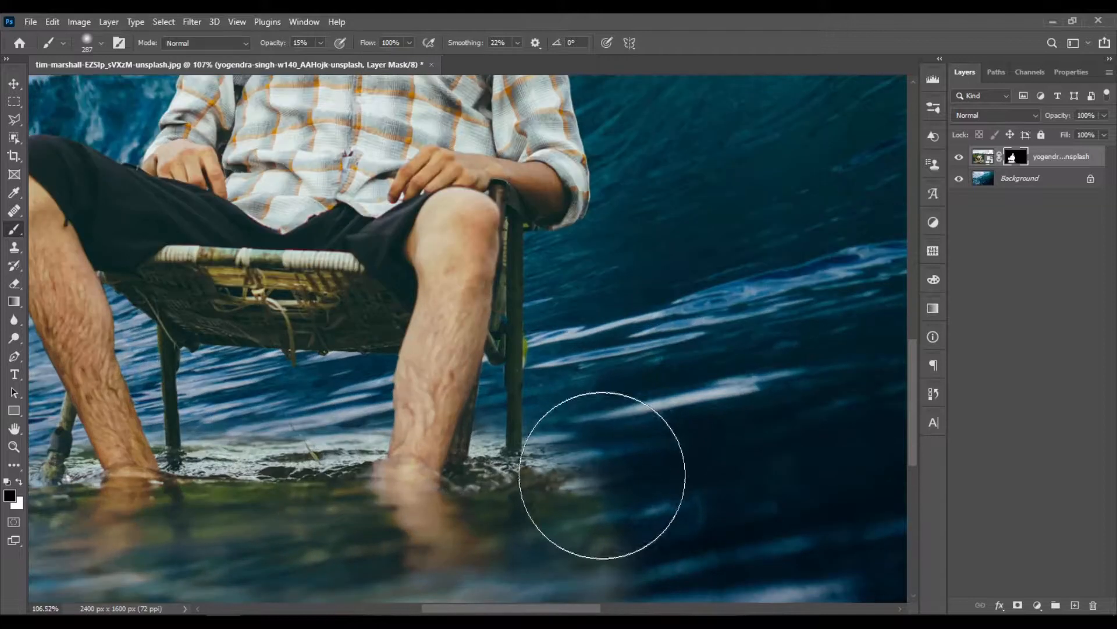
mouse_move(574, 462)
left_mouse_down()
mouse_move(558, 428)
mouse_move(580, 519)
left_mouse_up()
scroll(580, 518, "down", 3)
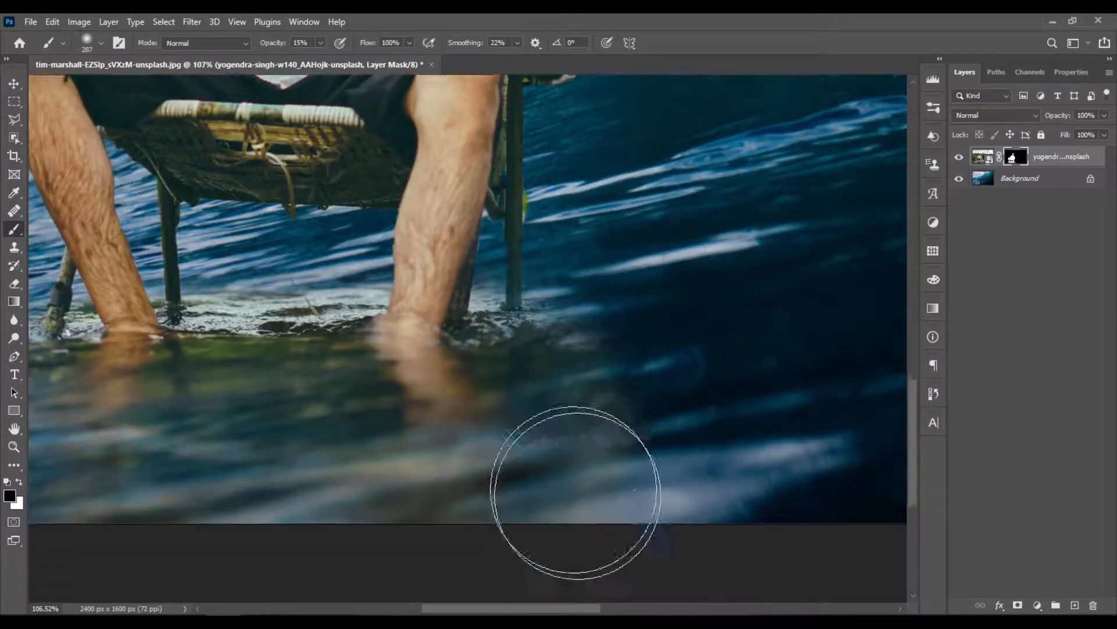
scroll(279, 399, "down", 1)
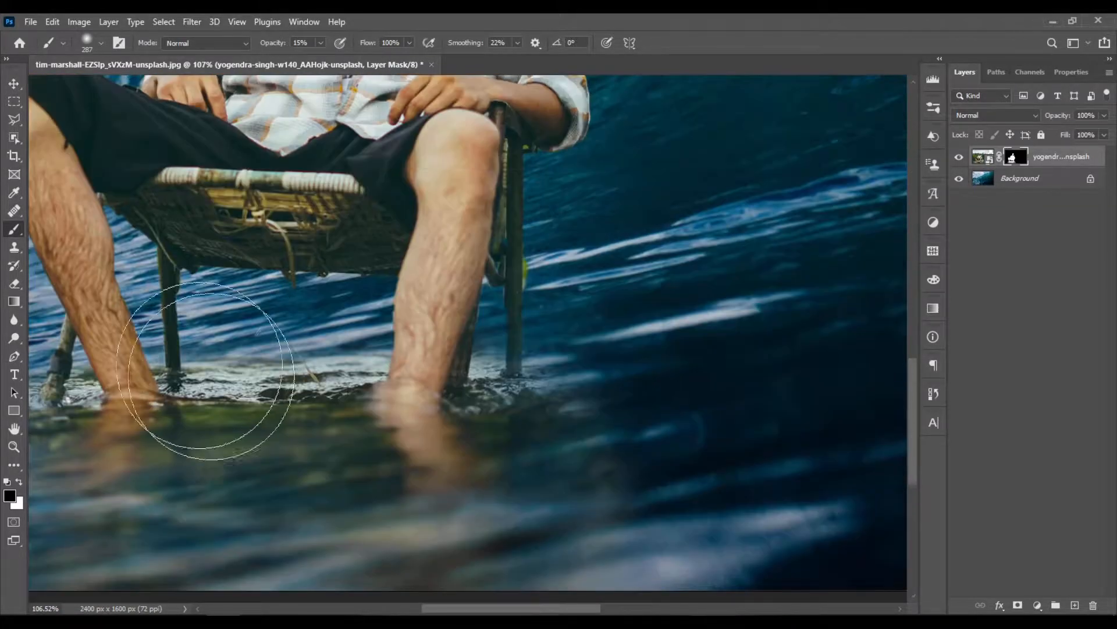
scroll(287, 362, "down", 1)
scroll(371, 401, "up", 1)
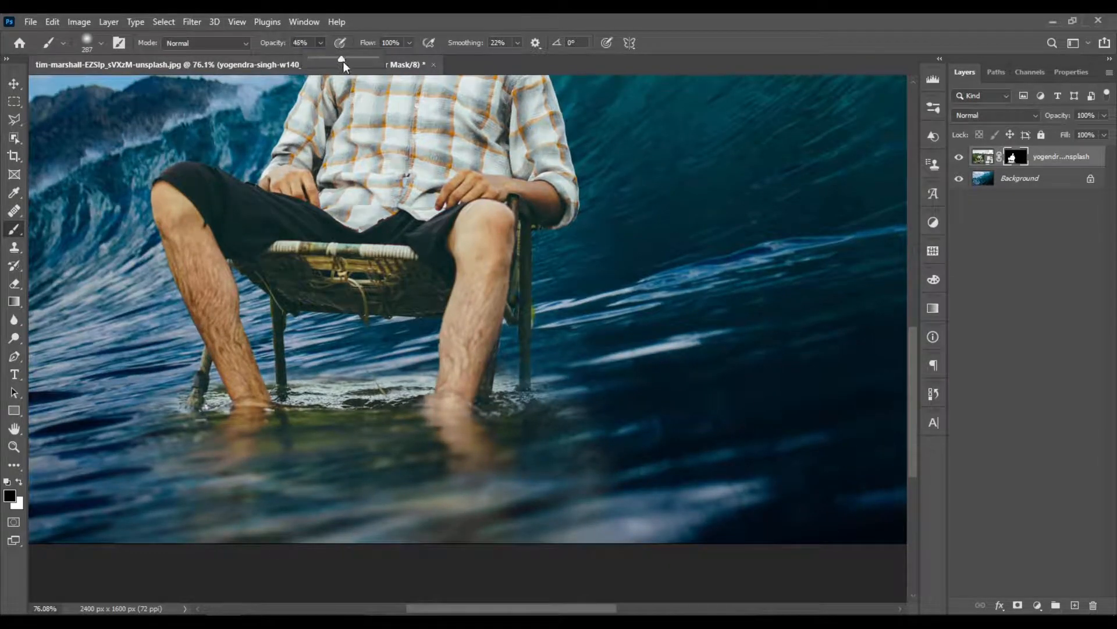
- Raise the brush opacity to 100% and mask out the leftover water patch to the right of the chair
left_click_drag(366, 61, 380, 61)
right_click(669, 419)
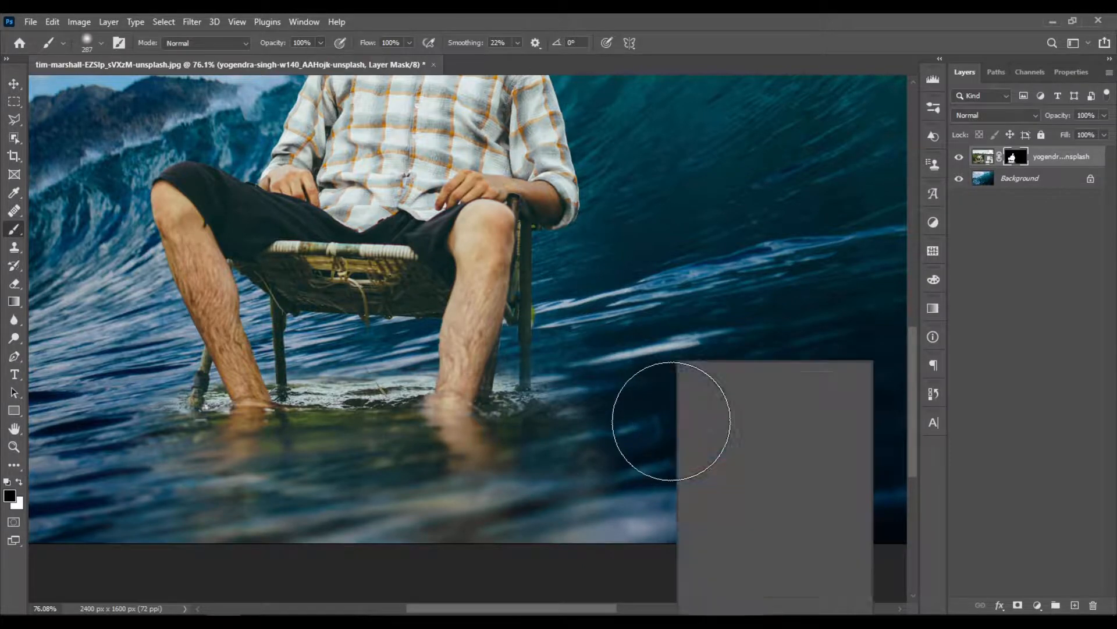
mouse_move(611, 416)
left_mouse_down()
mouse_move(621, 514)
mouse_move(626, 454)
mouse_move(646, 483)
left_mouse_up()
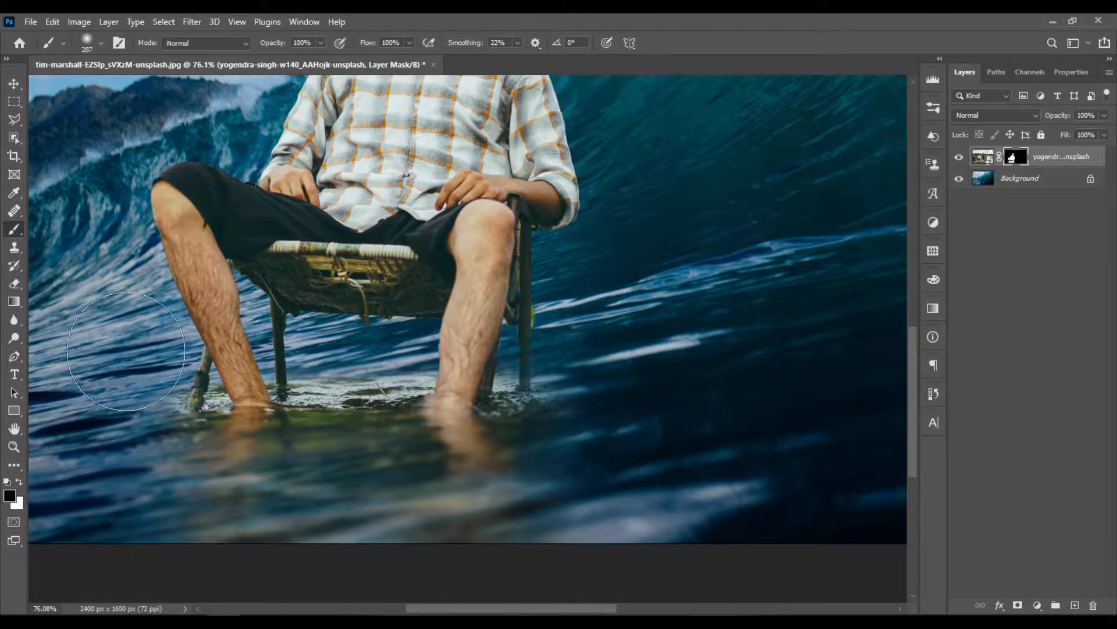
- Reduce the brush to 111 px and mask out the stray water close to the right-hand chair leg
right_click(553, 368, "alt")
left_click_drag(524, 368, 505, 368)
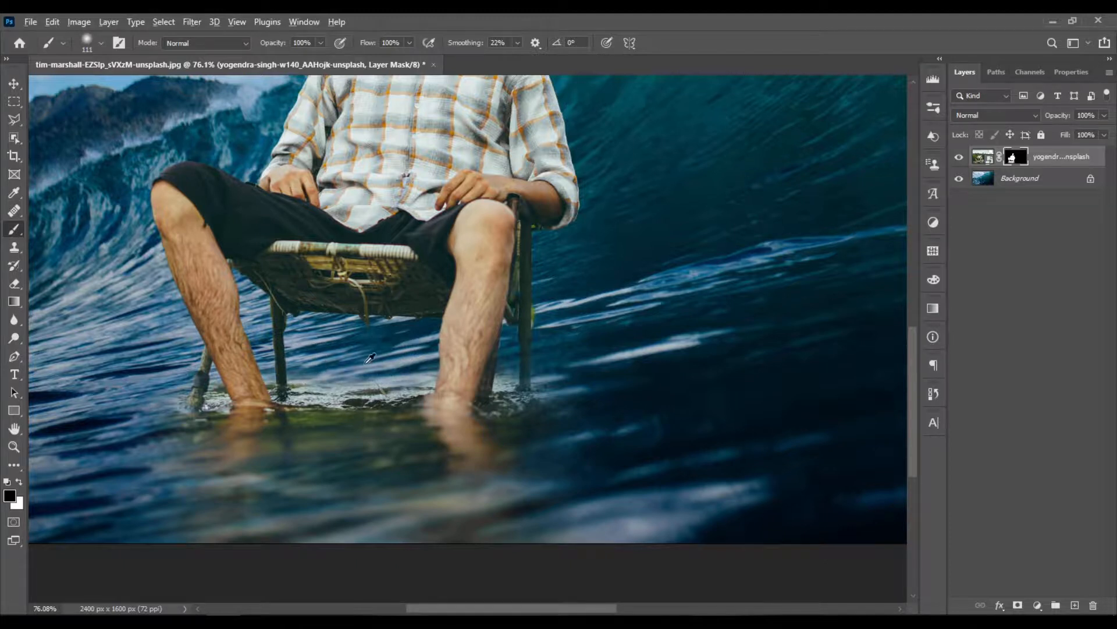
scroll(407, 363, "up", 3)
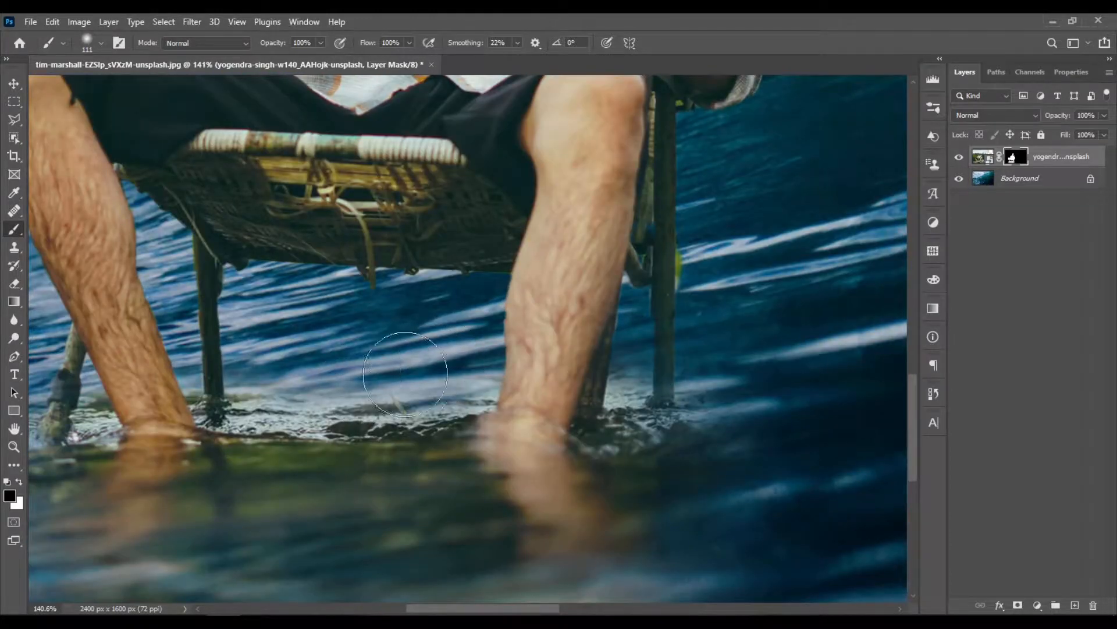
mouse_move(746, 431)
left_mouse_down()
mouse_move(741, 442)
mouse_move(729, 417)
left_mouse_up()
scroll(791, 407, "down", 1)
scroll(790, 407, "down", 3)
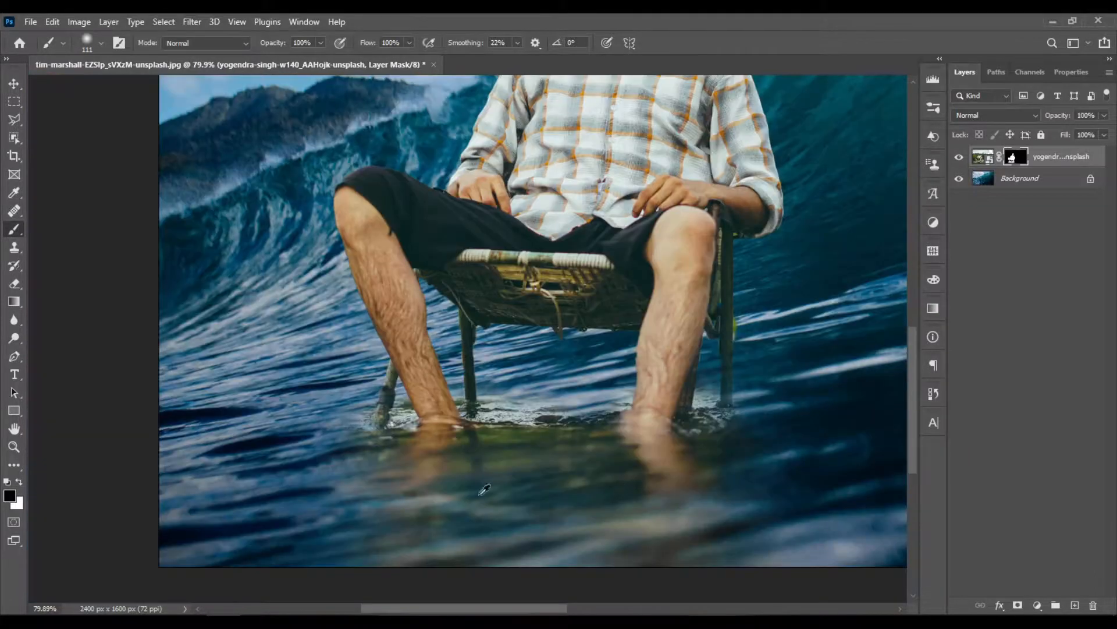
- Shrink the brush to 19 px and clean the mask between the slanted chair leg and the left-hand shin
scroll(341, 406, "up", 3)
scroll(407, 447, "down", 2)
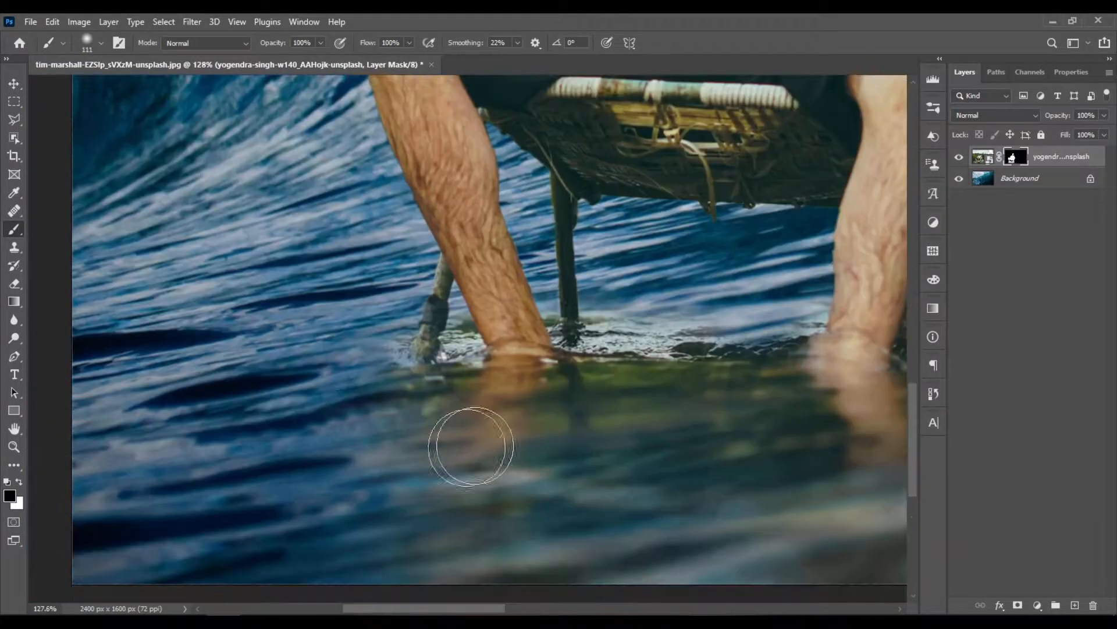
scroll(481, 277, "up", 8)
mouse_move(436, 353)
left_mouse_down()
mouse_move(329, 350)
mouse_move(424, 363)
left_mouse_up()
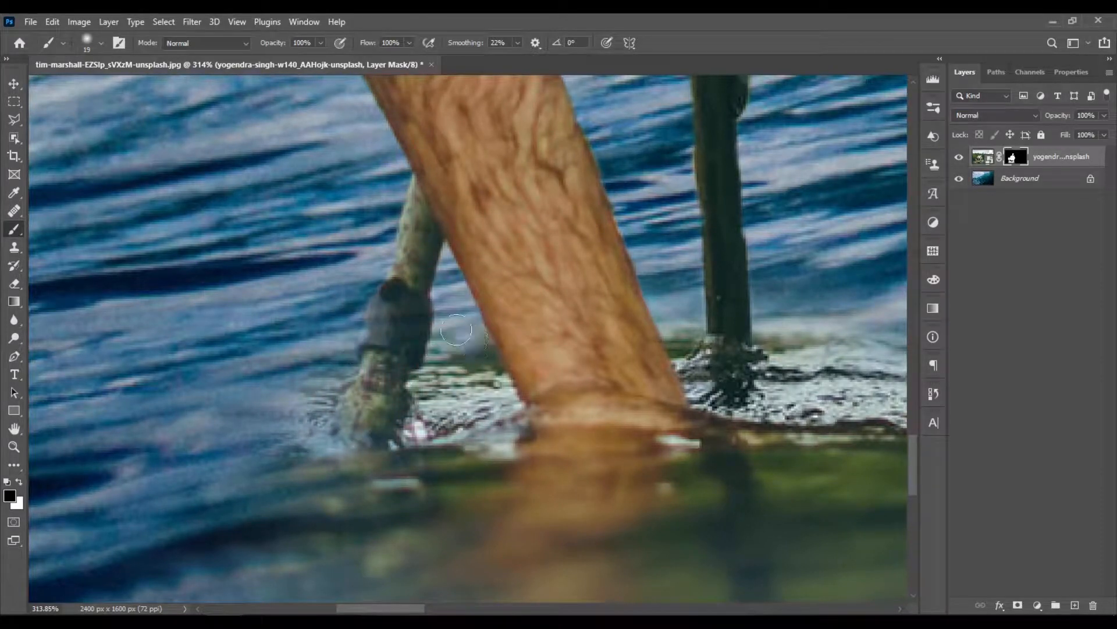
scroll(507, 348, "down", 7)
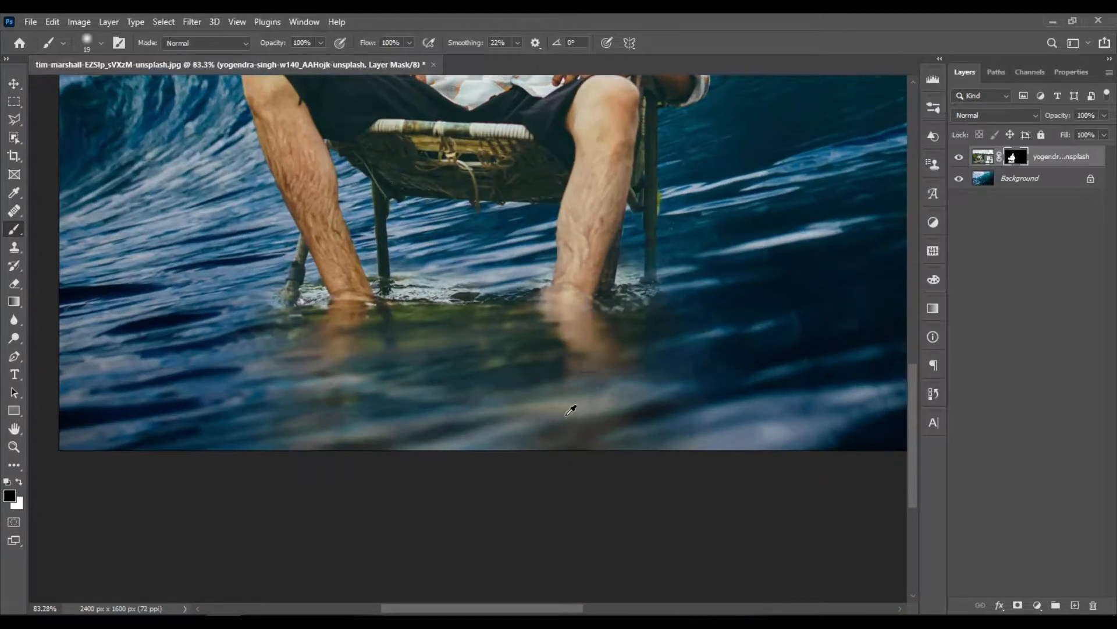
- Set the brush to 134 px and 14% opacity and fade the foamy water between the shins and chair legs
mouse_move(566, 414)
left_mouse_down()
mouse_move(590, 419)
mouse_move(485, 322)
left_mouse_up()
scroll(485, 322, "up", 2)
left_click(321, 42)
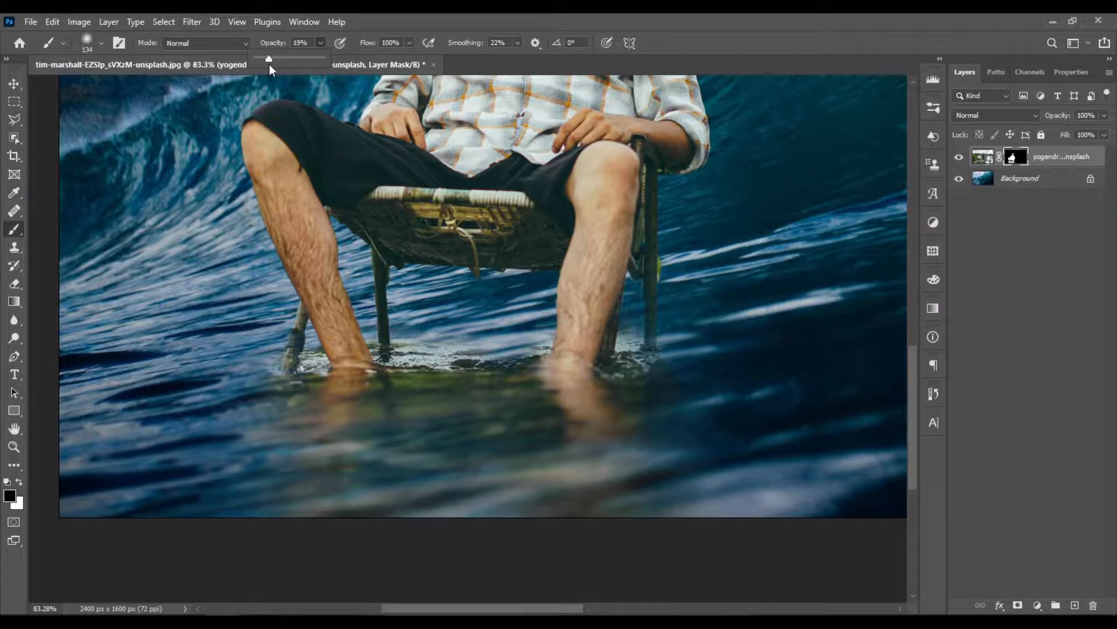
left_click_drag(267, 64, 266, 64)
left_click_drag(433, 350, 503, 349)
scroll(470, 366, "up", 5)
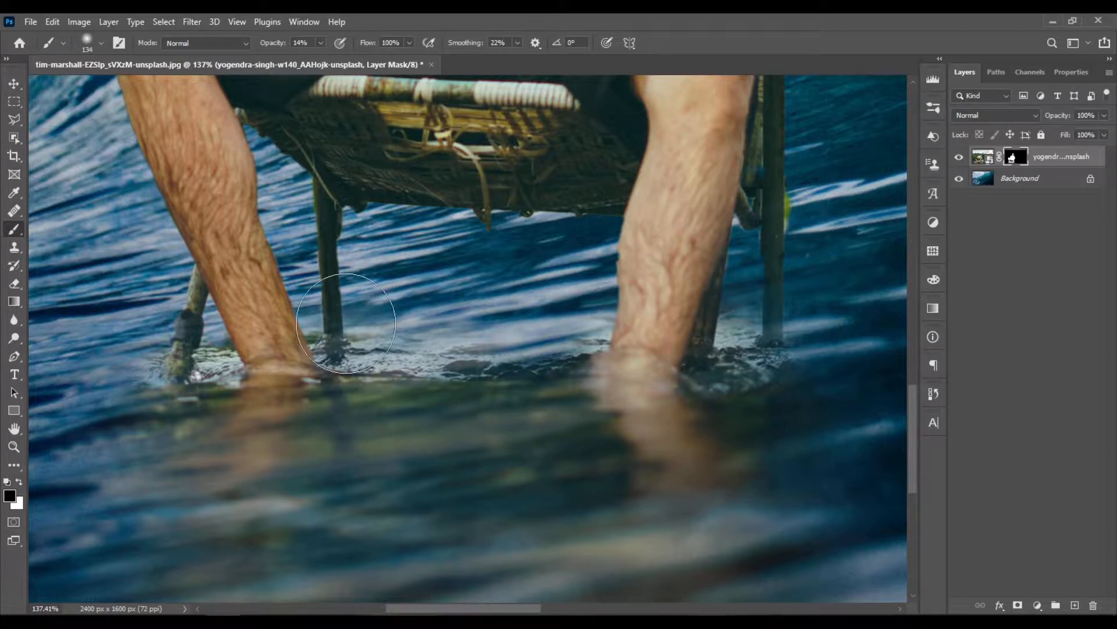
scroll(391, 347, "down", 3)
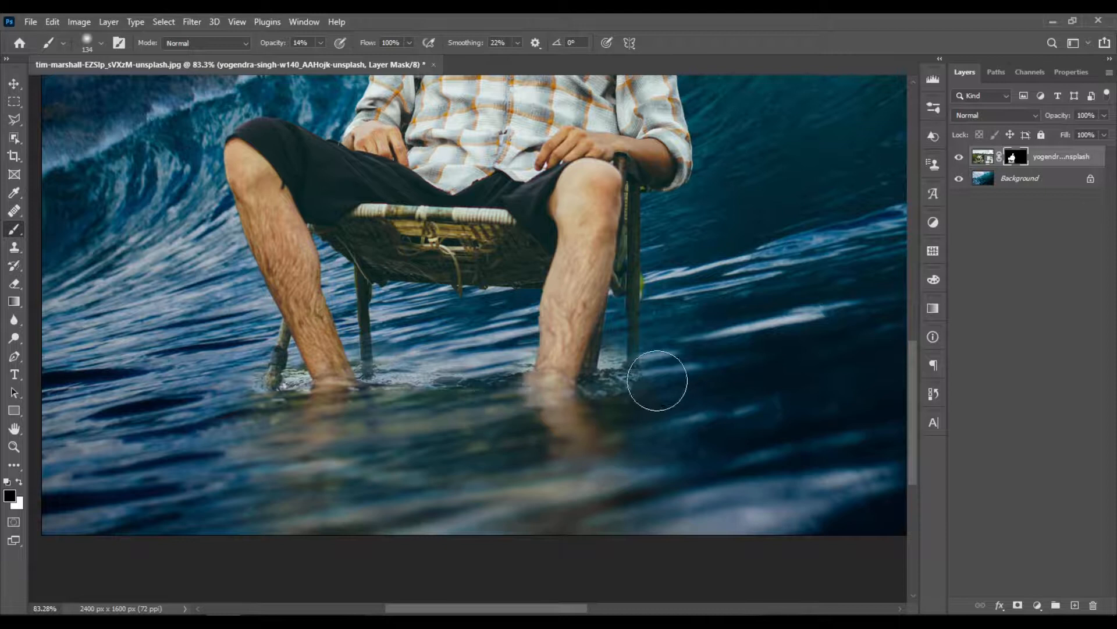
- Soften the waterline around the left-hand shin and its chair legs with the 14% opacity brush
scroll(474, 442, "down", 3)
scroll(245, 496, "up", 3)
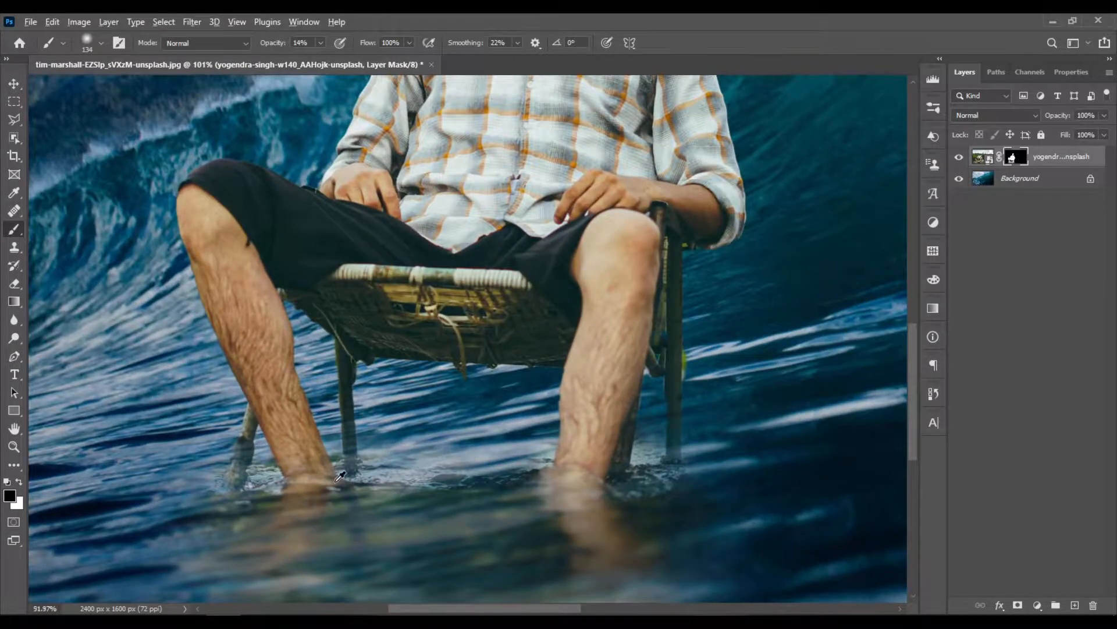
scroll(340, 476, "down", 2)
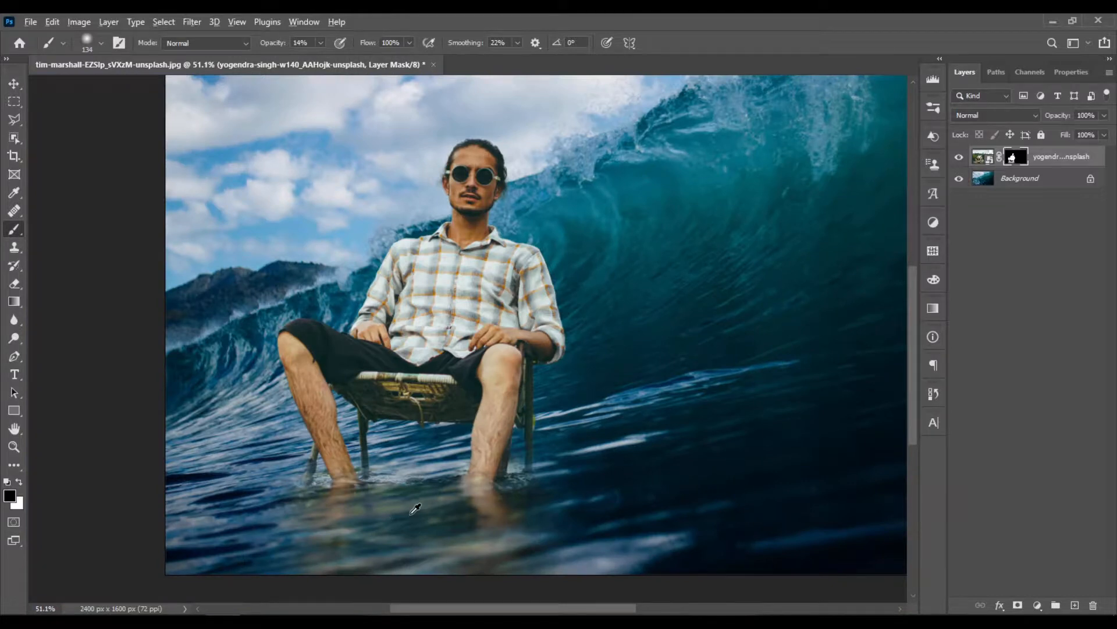
scroll(415, 508, "up", 3)
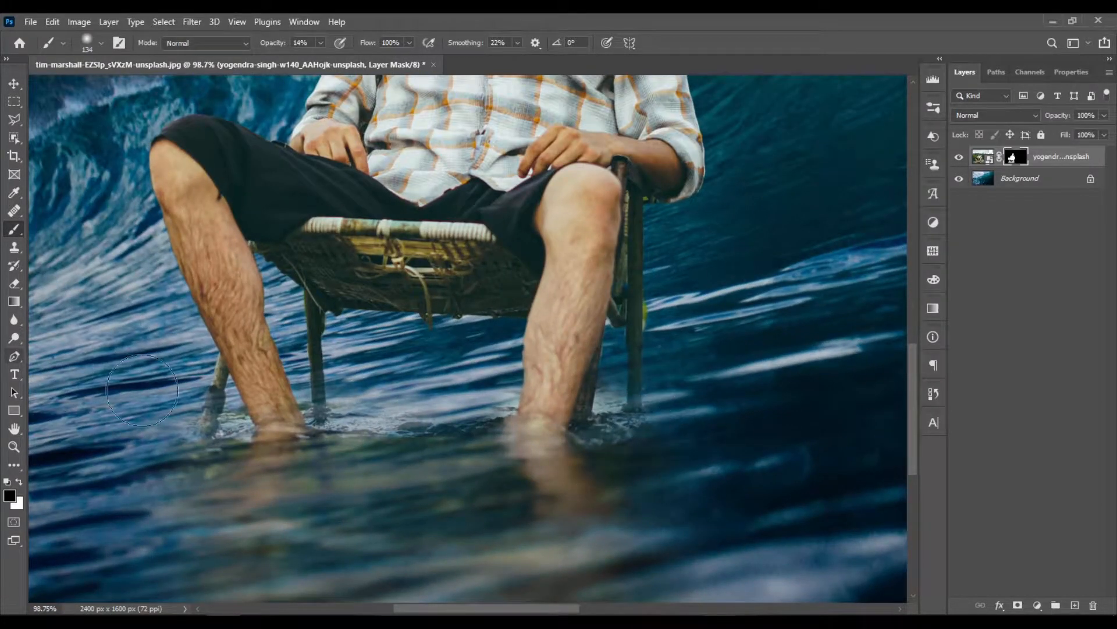
scroll(142, 389, "up", 1)
scroll(323, 463, "down", 2)
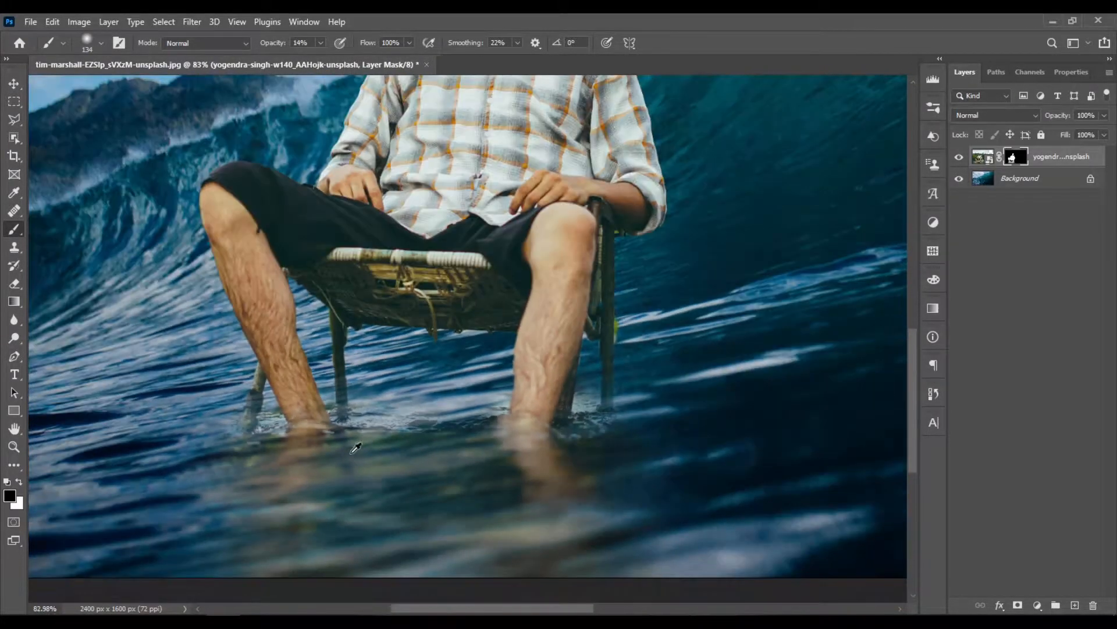
scroll(356, 447, "down", 2)
scroll(408, 454, "down", 1)
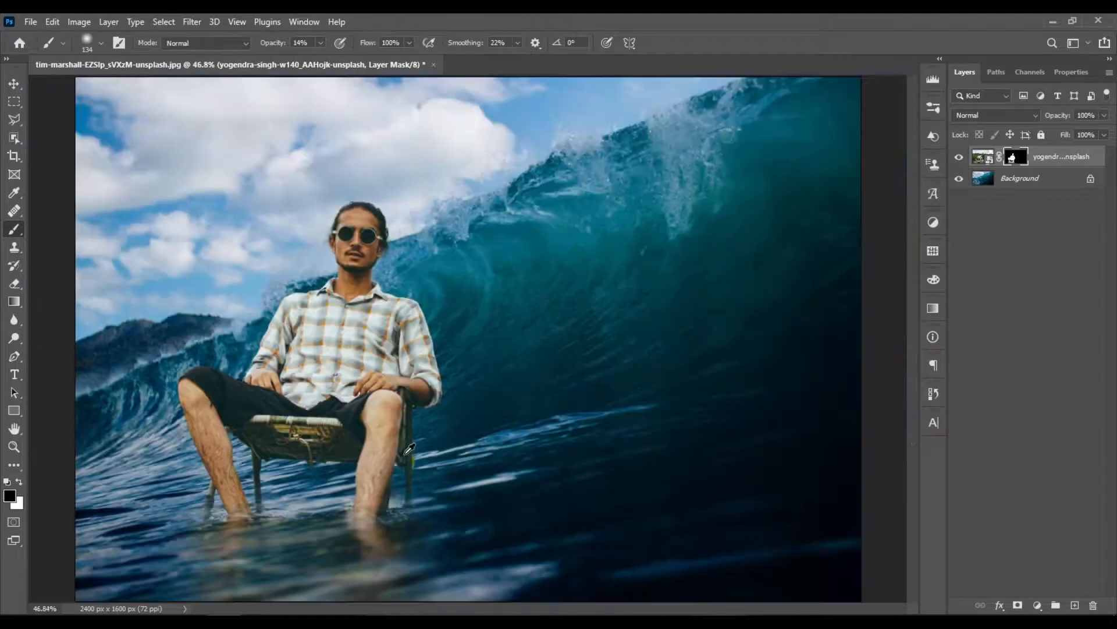
scroll(229, 483, "up", 3)
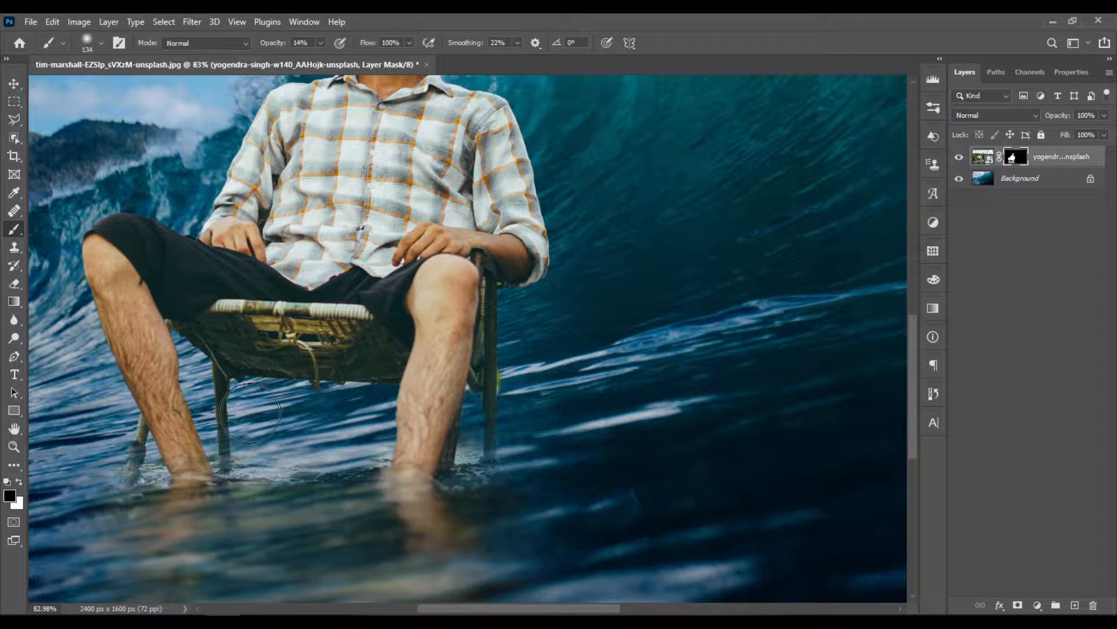
- Fade the remaining water around the rear chair leg, the right-hand shin and the right-hand chair leg at 14% opacity
key("x")
scroll(305, 451, "down", 2)
scroll(133, 417, "up", 3, "alt")
scroll(178, 411, "up", 3, "alt")
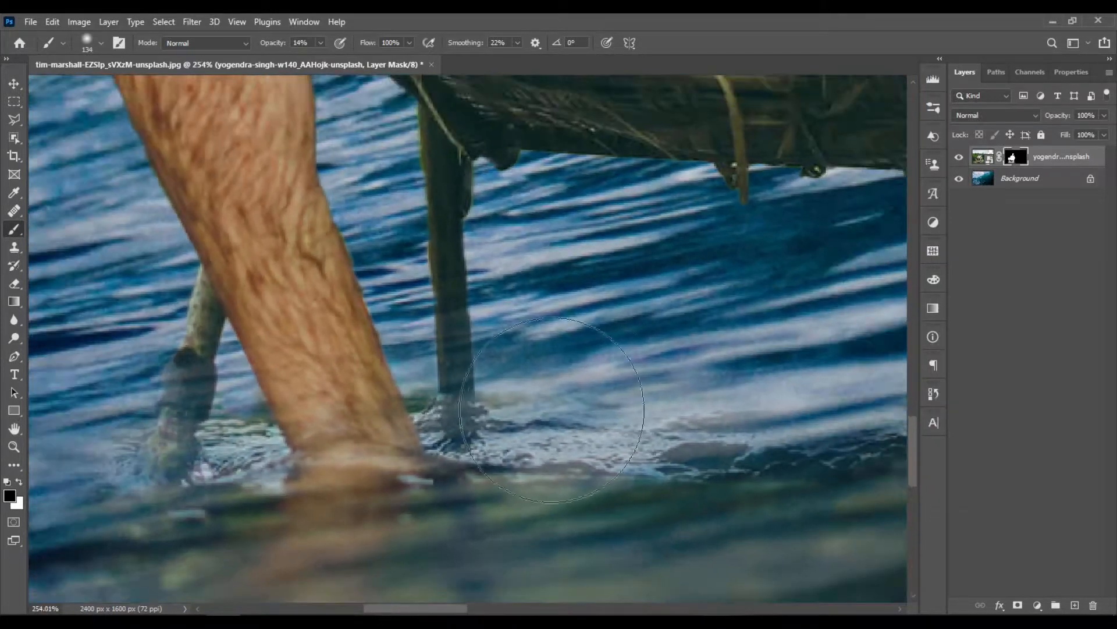
scroll(790, 417, "down", 3, "alt")
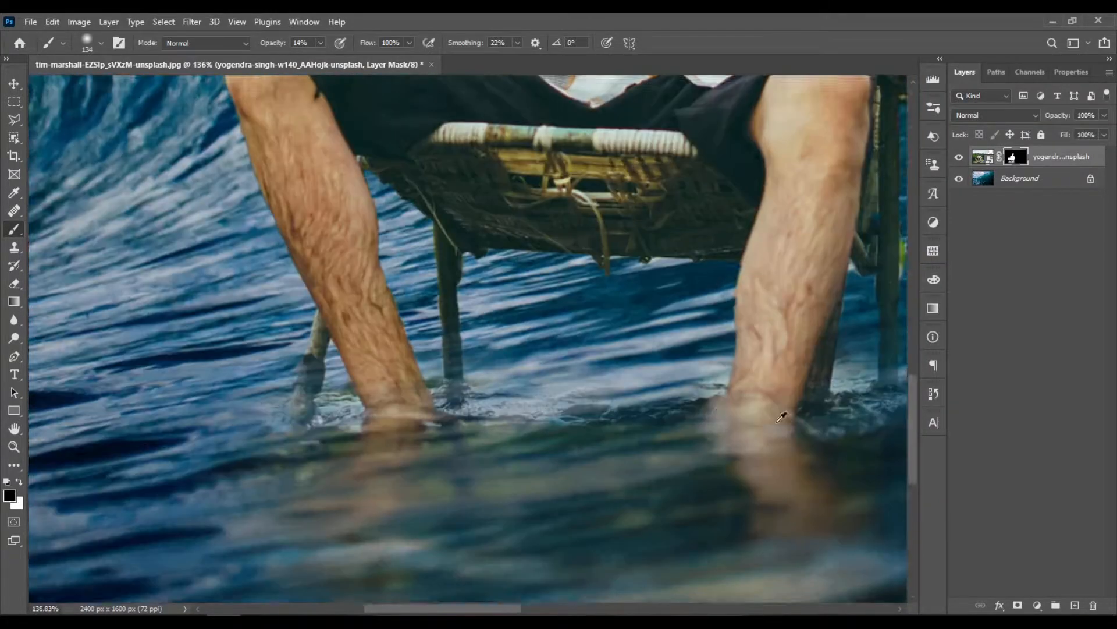
scroll(790, 417, "down", 3, "alt")
scroll(815, 407, "up", 3, "alt")
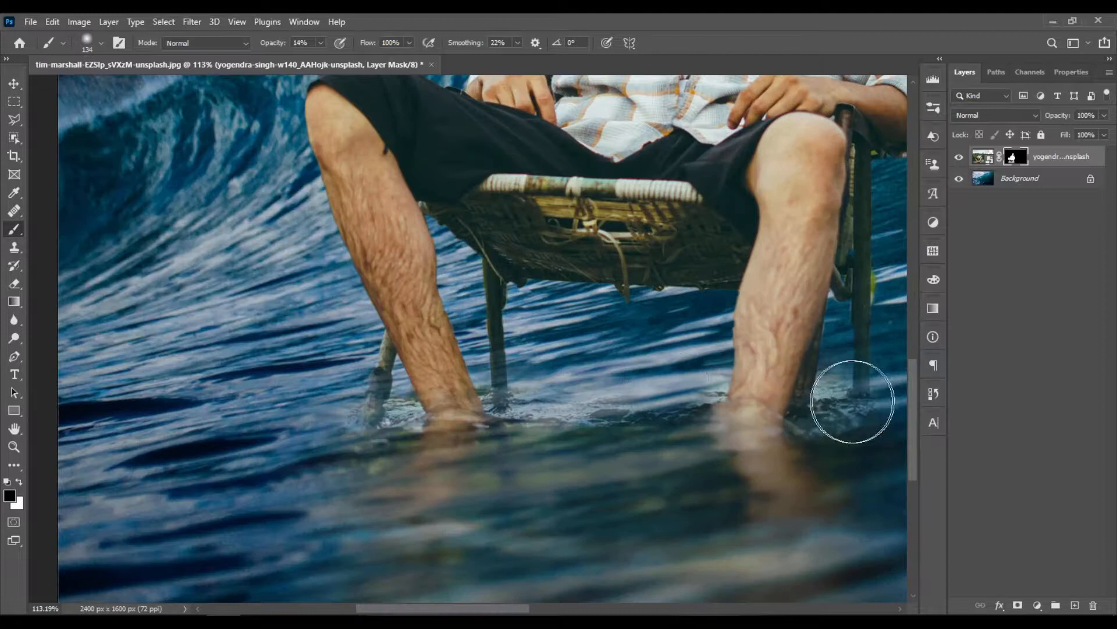
scroll(815, 419, "down", 3, "alt")
scroll(718, 462, "up", 2, "alt")
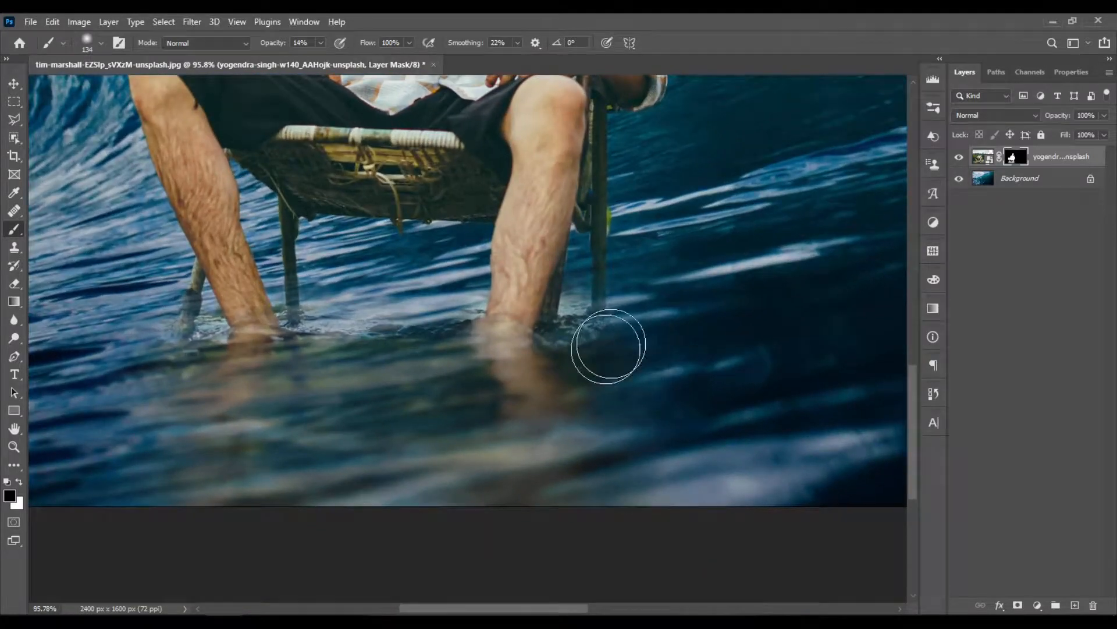
scroll(314, 401, "up", 1)
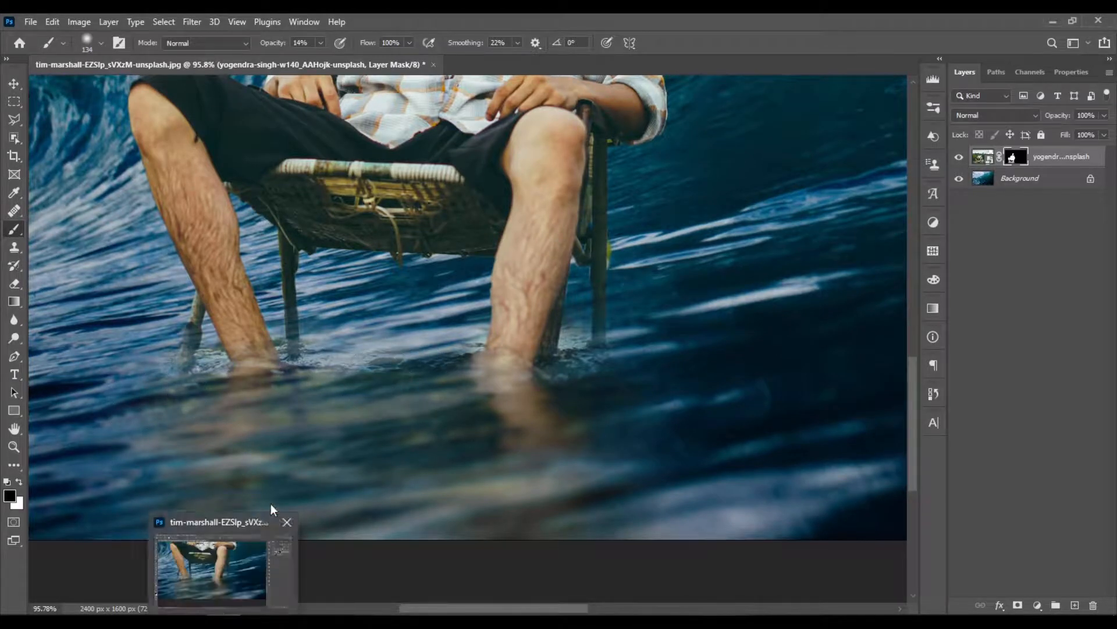
scroll(438, 389, "down", 2)
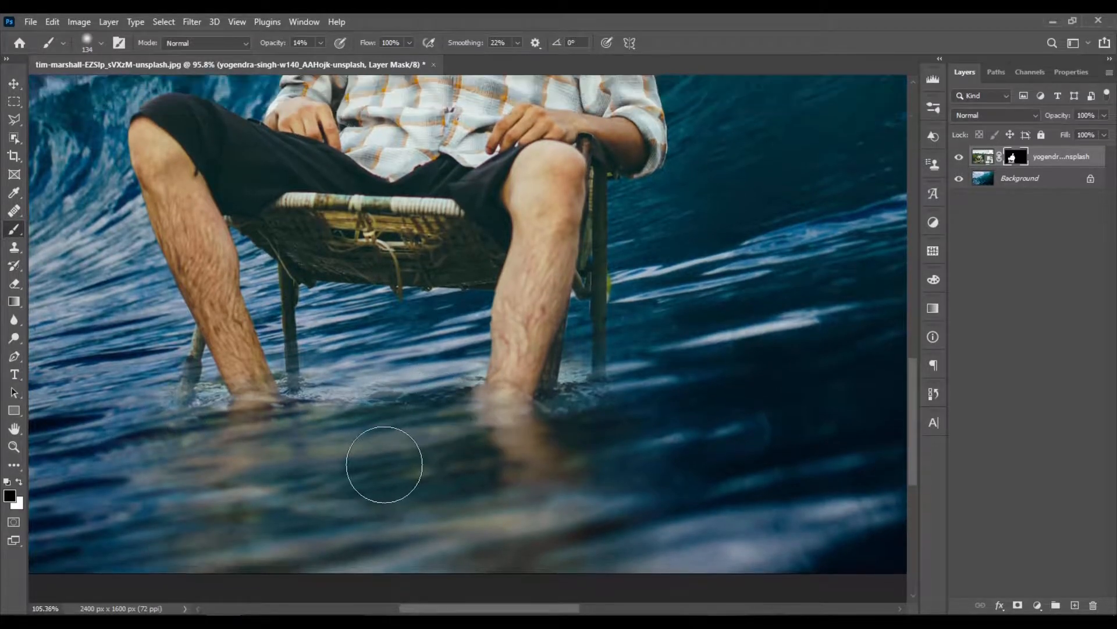
- Restore the rear chair leg and the right-hand chair leg down to the waterline with a white 17 px brush at 100% opacity
scroll(305, 331, "up", 3)
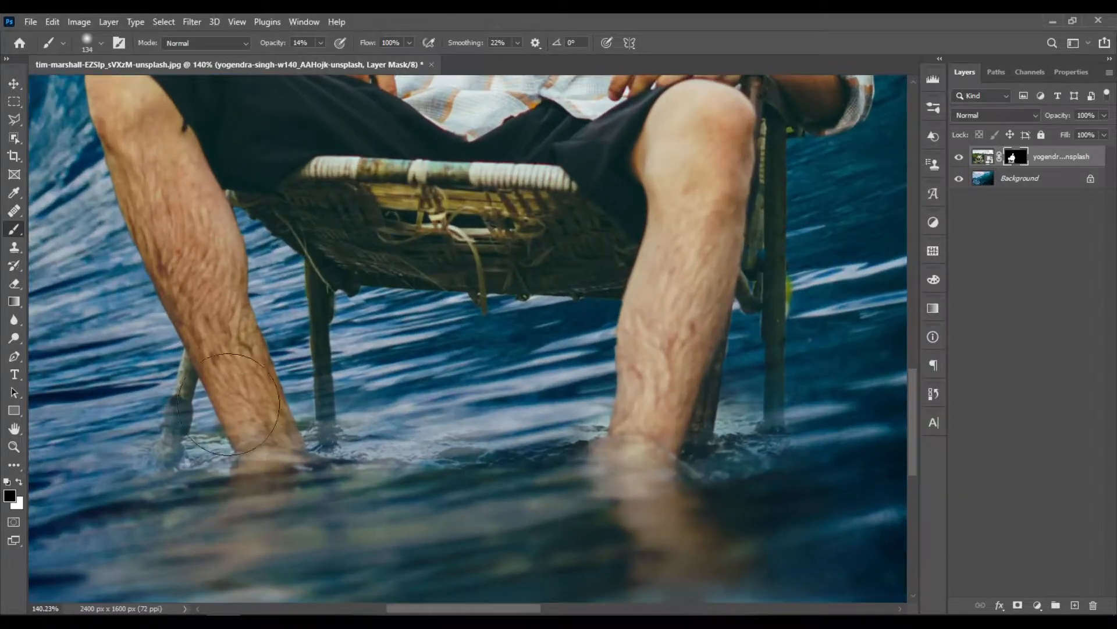
key("x")
left_click_drag(335, 403, 280, 408)
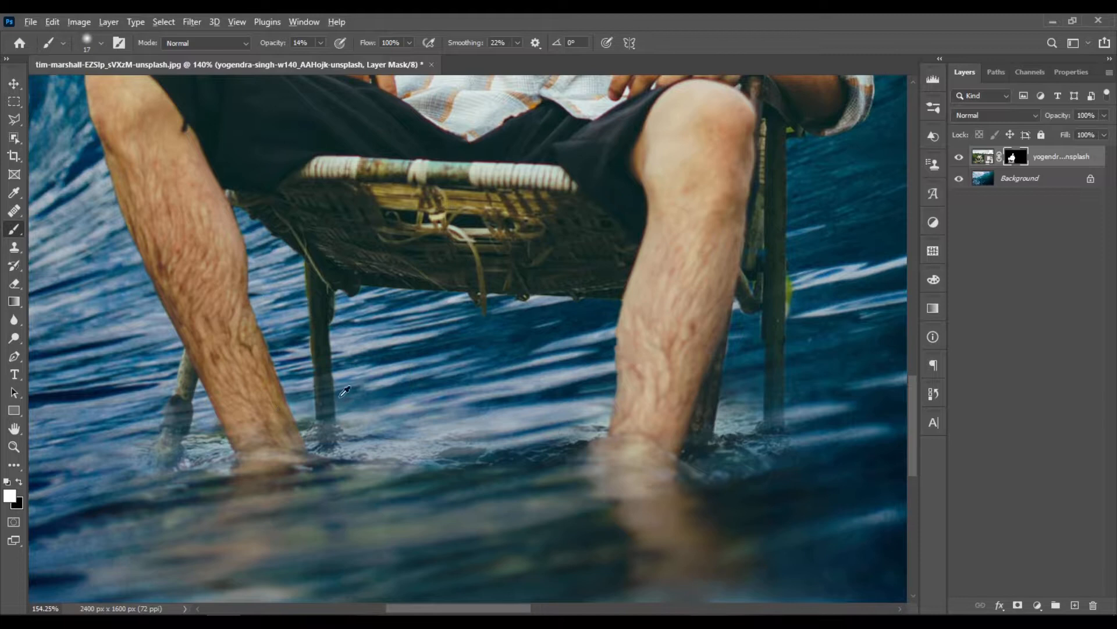
scroll(334, 405, "up", 5)
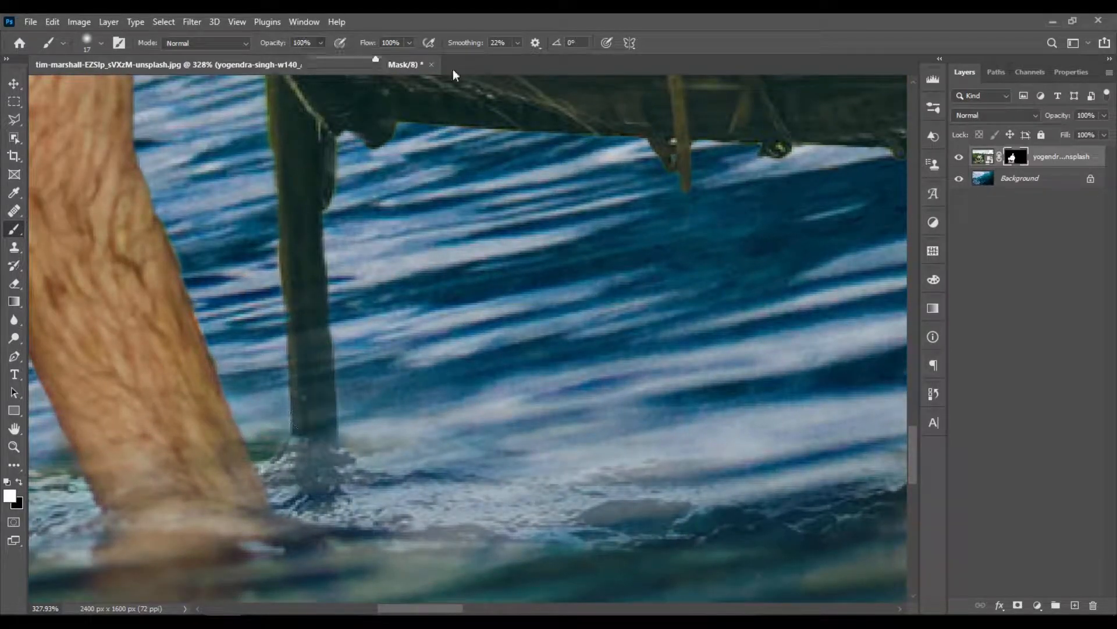
left_click_drag(331, 257, 312, 351)
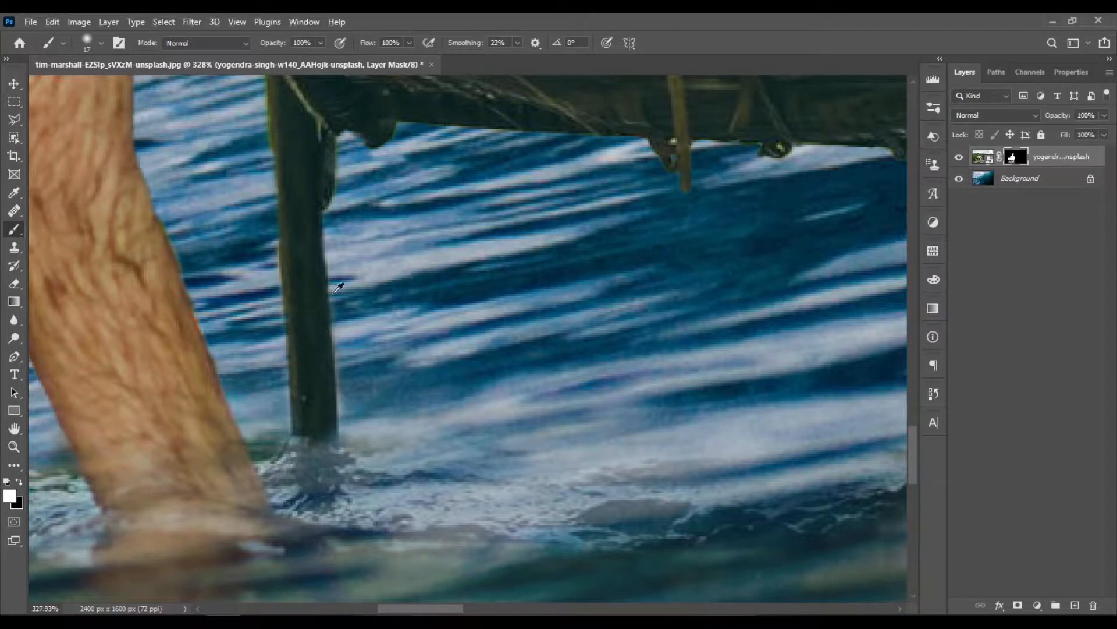
scroll(334, 293, "down", 8)
scroll(684, 321, "up", 4)
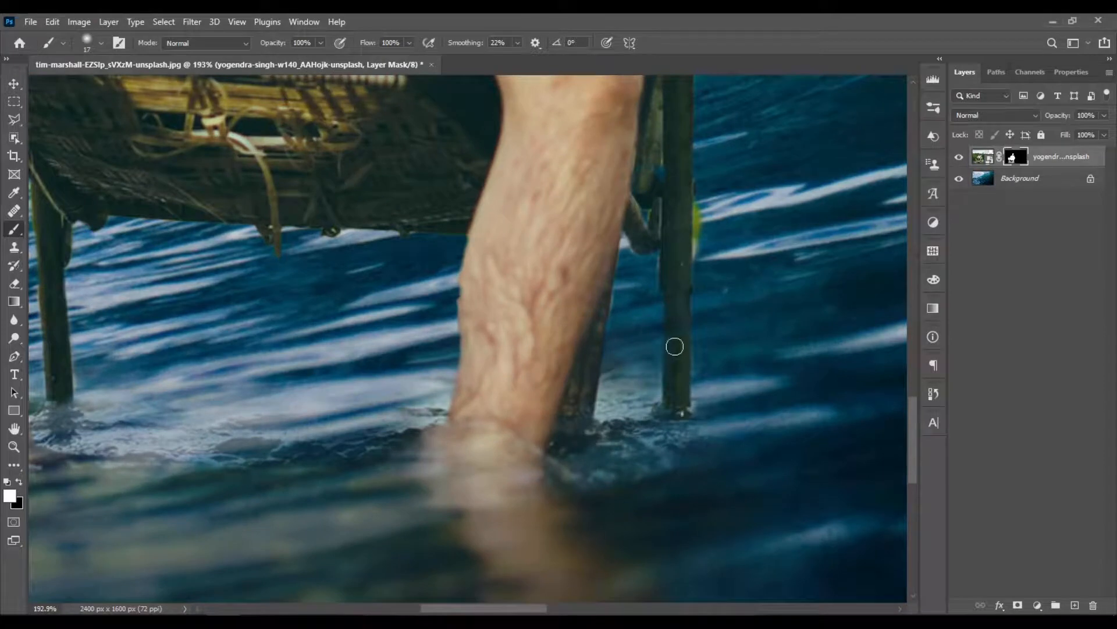
- Shrink the black brush to 10 px and mask out the leftover background in the gap beside the right-hand chair leg
scroll(712, 249, "up", 4)
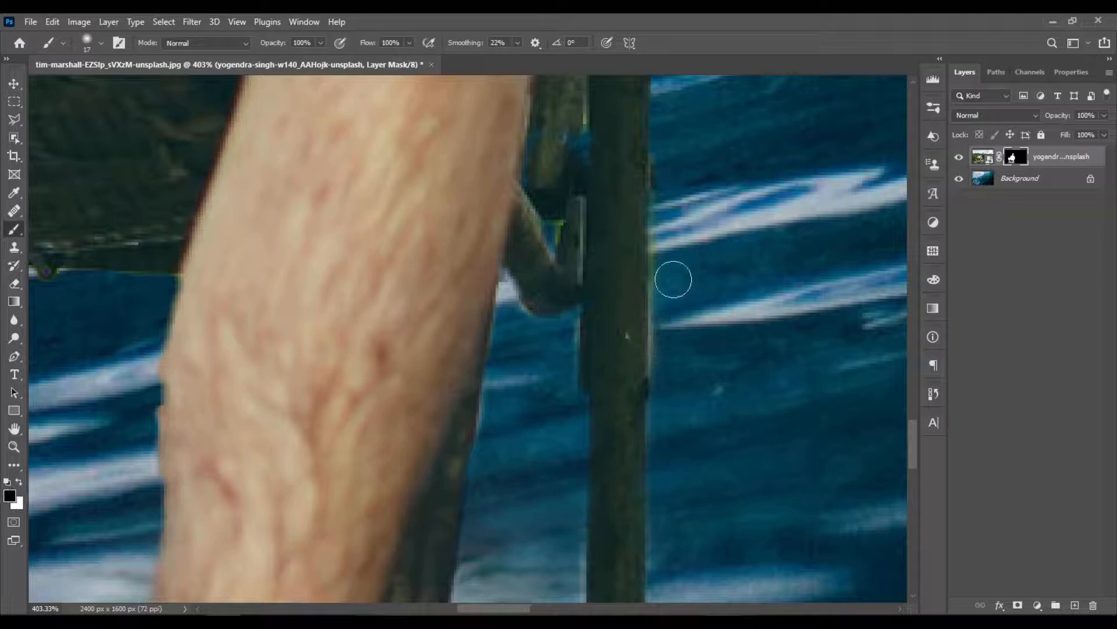
scroll(590, 185, "up", 5)
left_click_drag(598, 287, 584, 286)
scroll(584, 286, "up", 6)
scroll(564, 382, "up", 1)
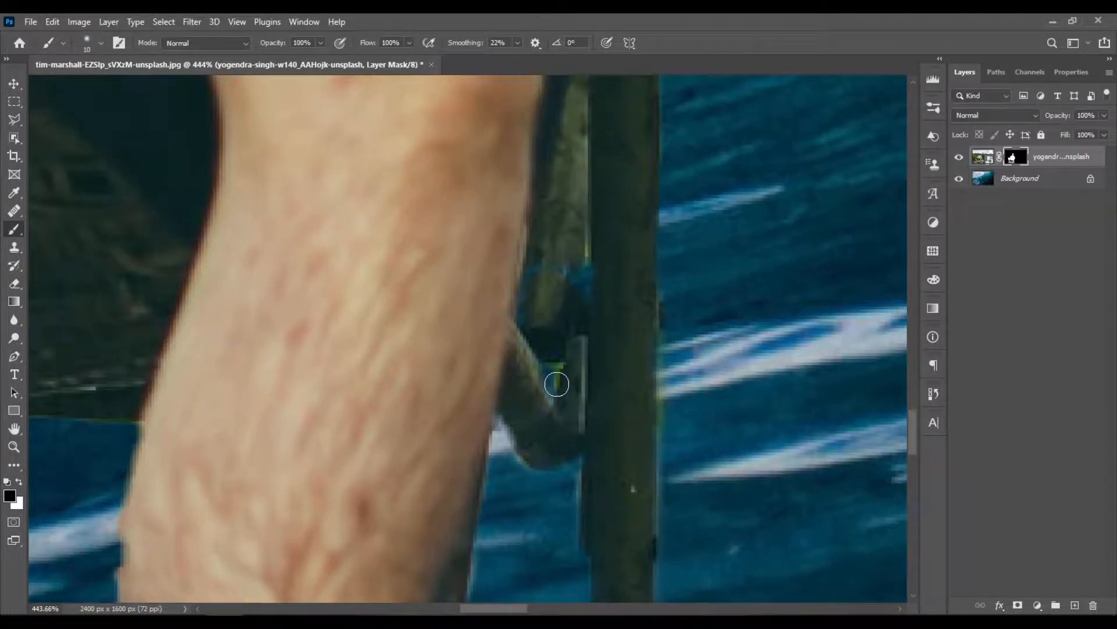
left_click_drag(553, 373, 550, 373)
scroll(678, 365, "down", 9)
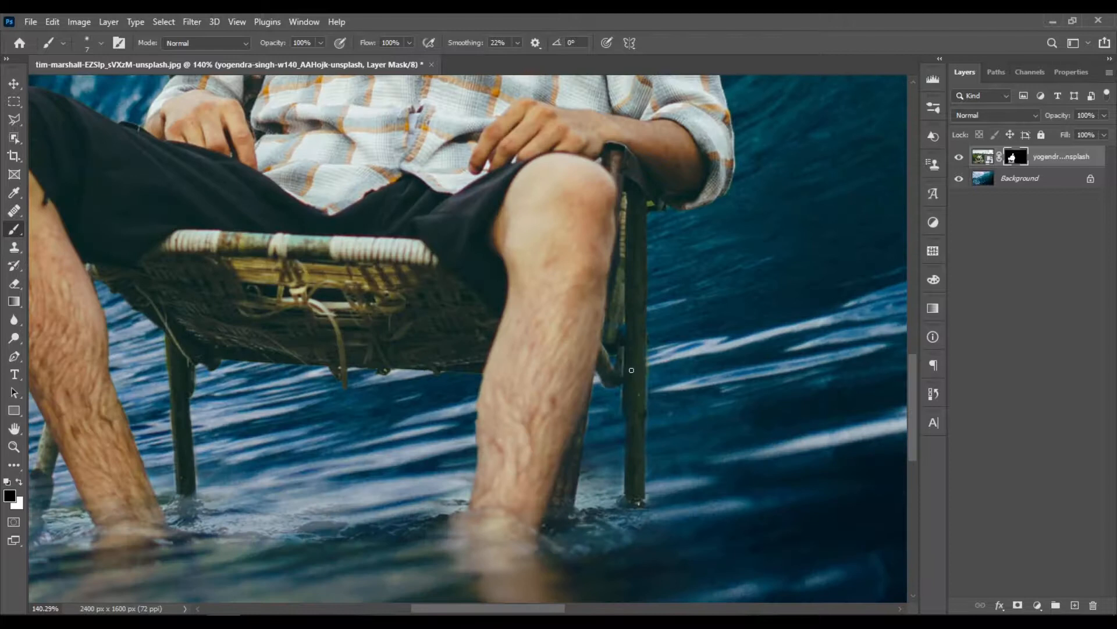
- Paint white on the mask at 100% opacity to bring back the lower end of the slanted left-hand chair leg
scroll(275, 473, "up", 6)
key("x")
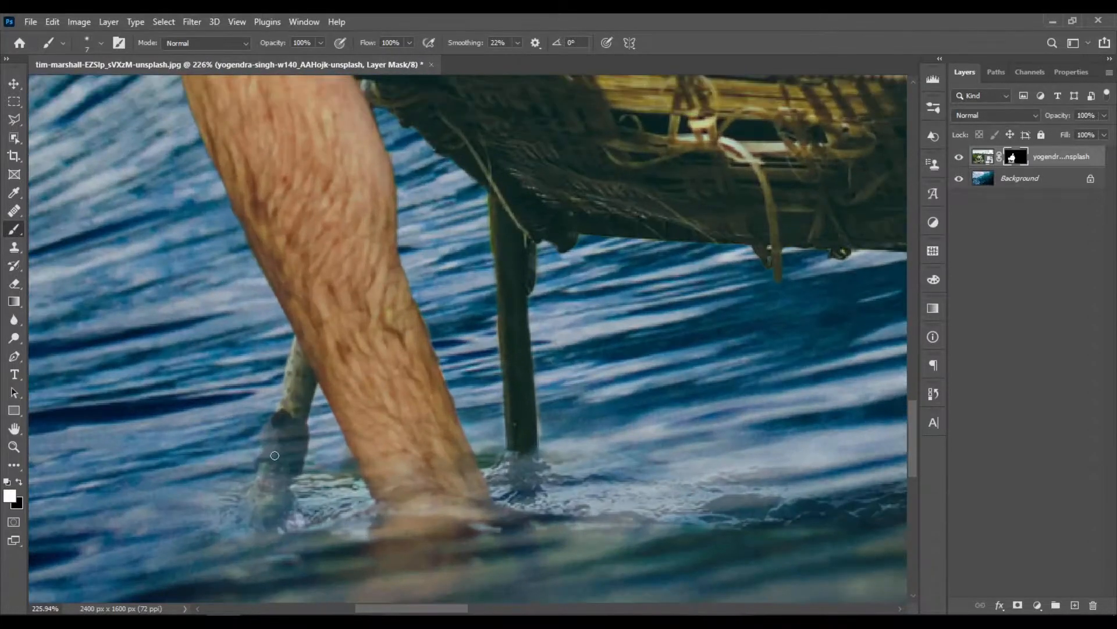
mouse_move(284, 463)
left_mouse_down()
mouse_move(286, 428)
mouse_move(277, 476)
mouse_move(281, 427)
mouse_move(273, 461)
mouse_move(297, 429)
mouse_move(291, 468)
mouse_move(298, 370)
mouse_move(298, 403)
mouse_move(261, 492)
mouse_move(270, 467)
mouse_move(275, 498)
mouse_move(252, 509)
mouse_move(275, 492)
mouse_move(269, 521)
mouse_move(253, 517)
mouse_move(256, 502)
mouse_move(250, 517)
mouse_move(267, 500)
left_mouse_up()
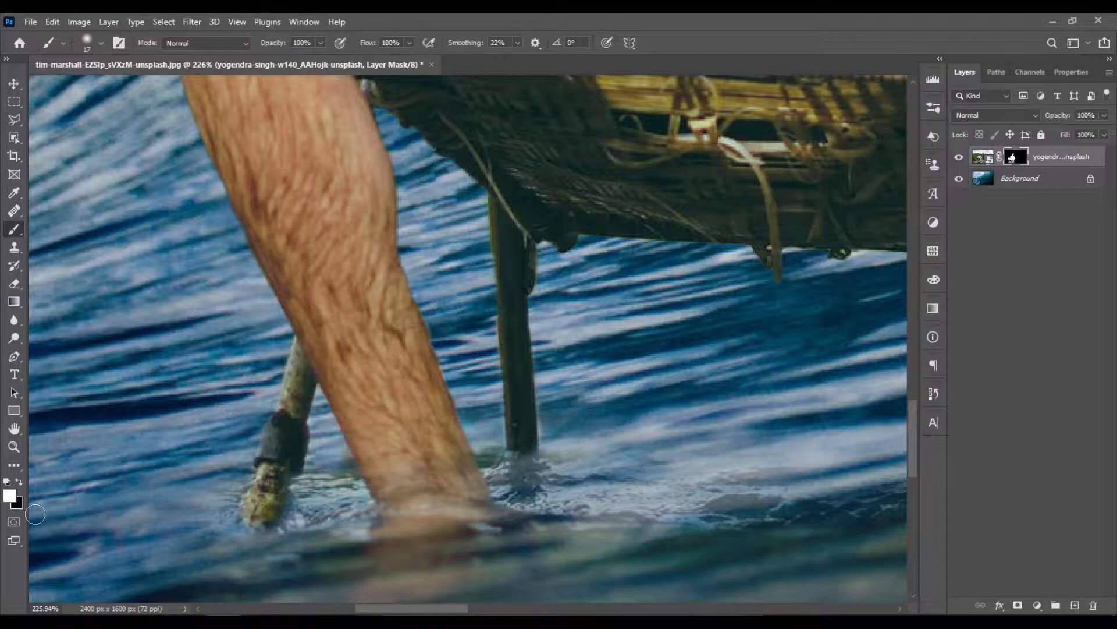
key("x")
key("x")
key("x")
key("x")
- Examine the blended legs, the figure's edges and the whole composite fitted to the window
scroll(337, 285, "down", 5)
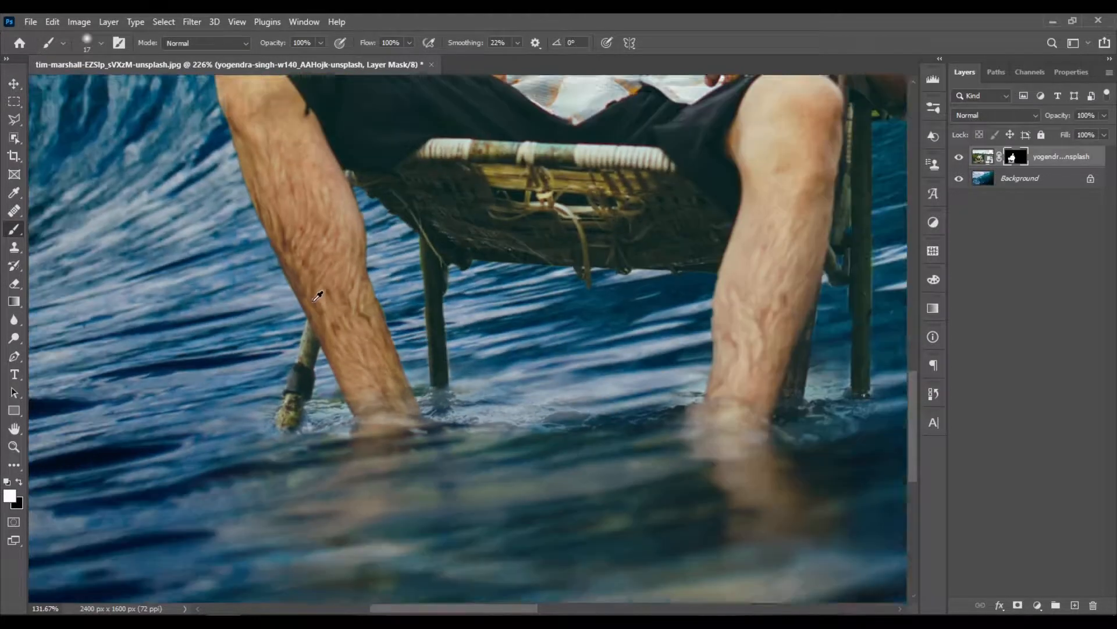
scroll(337, 285, "down", 4)
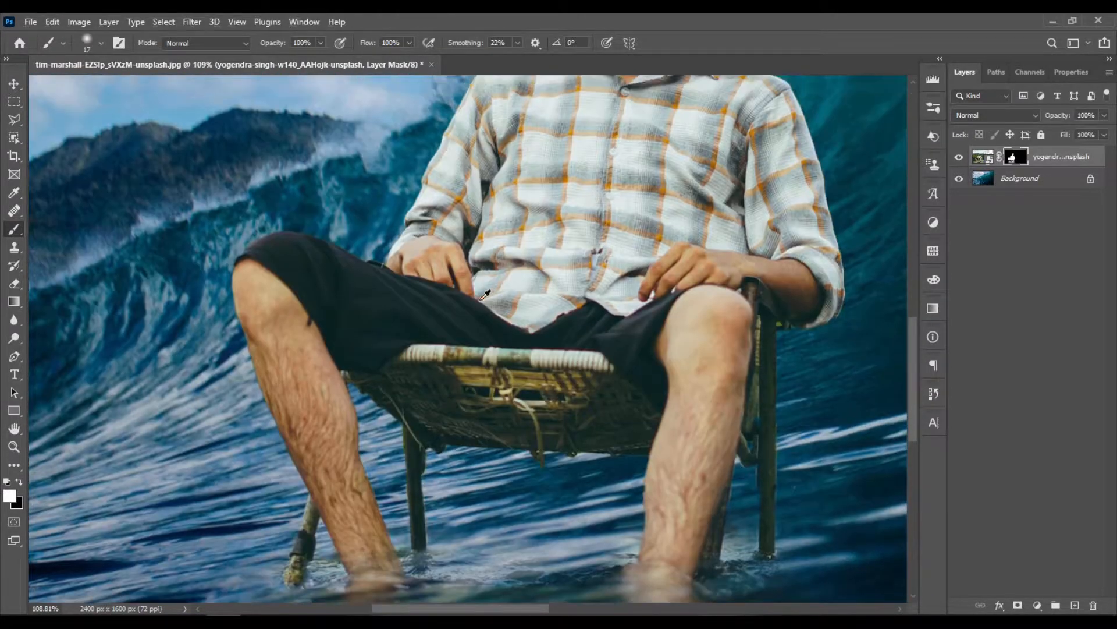
scroll(494, 302, "down", 4)
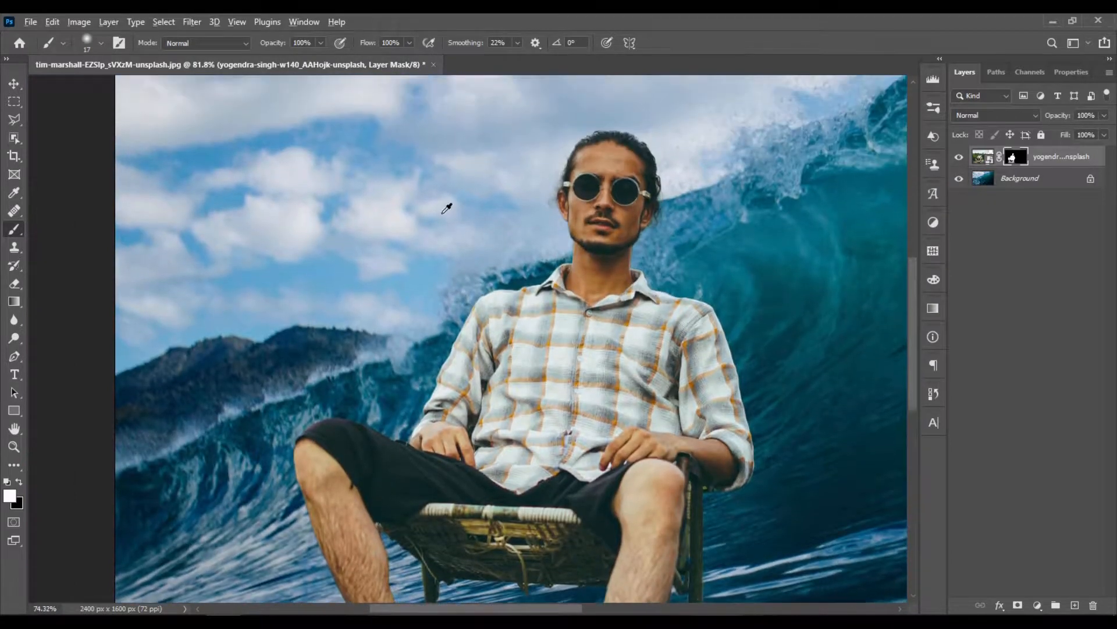
scroll(325, 407, "down", 1)
scroll(227, 495, "up", 1)
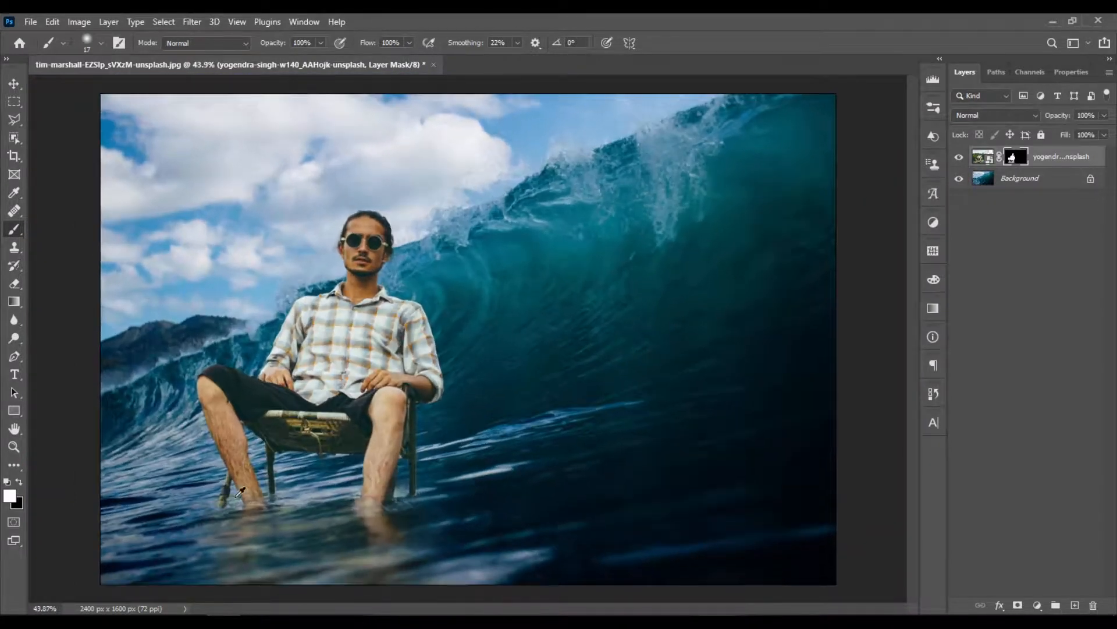
scroll(268, 515, "up", 1)
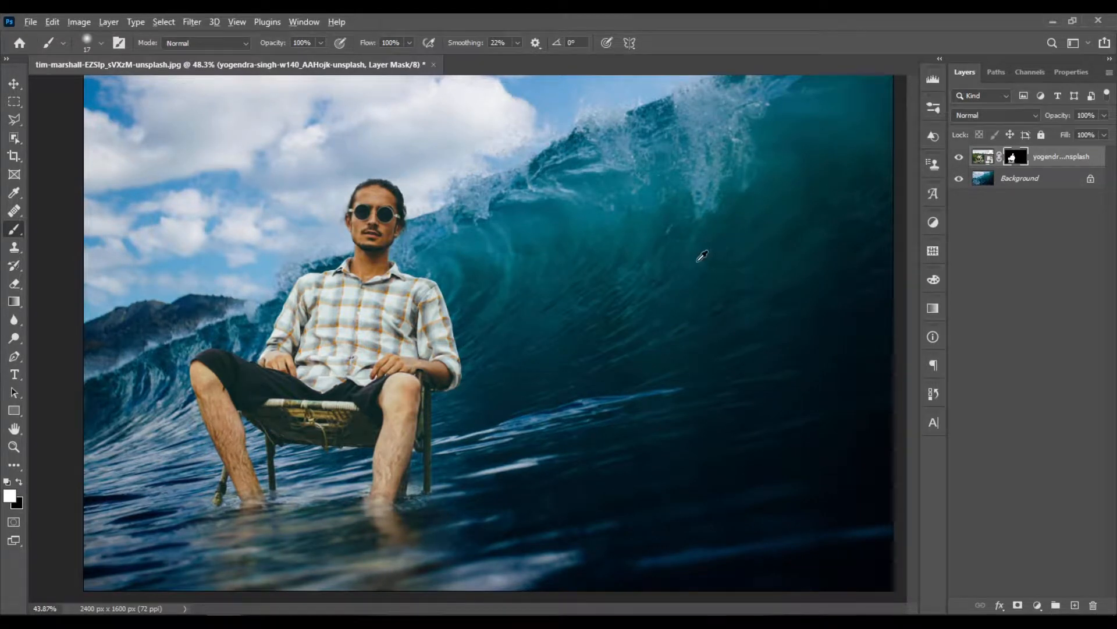
key("ctrl+0")
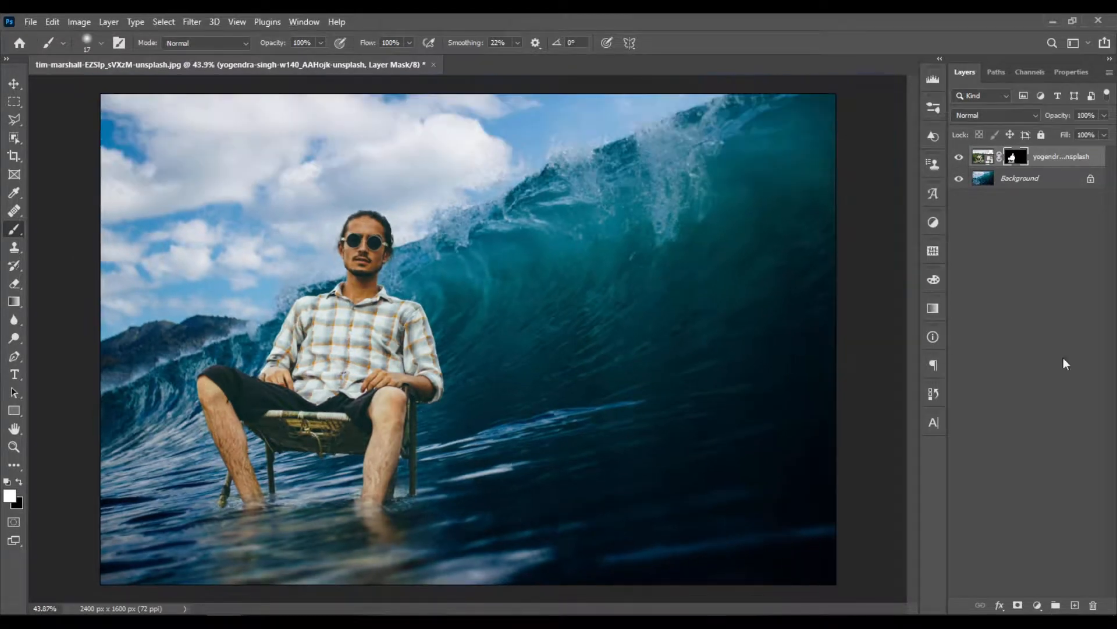
- Add a Photo Filter adjustment layer above the man and set it to Cooling Filter (80)
left_click(1038, 606)
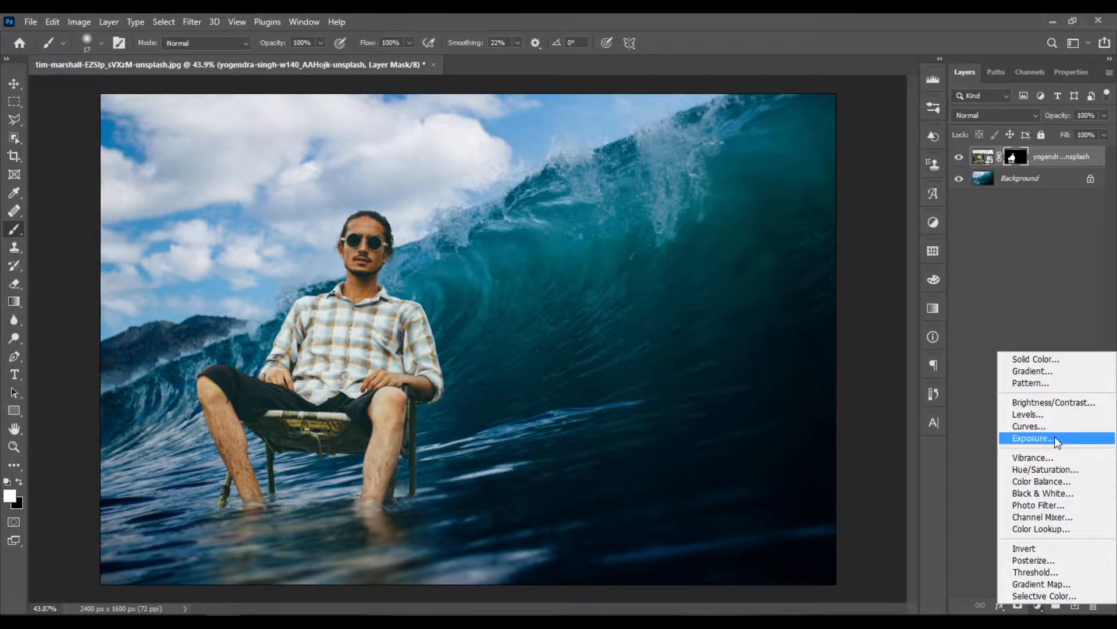
left_click(1076, 504)
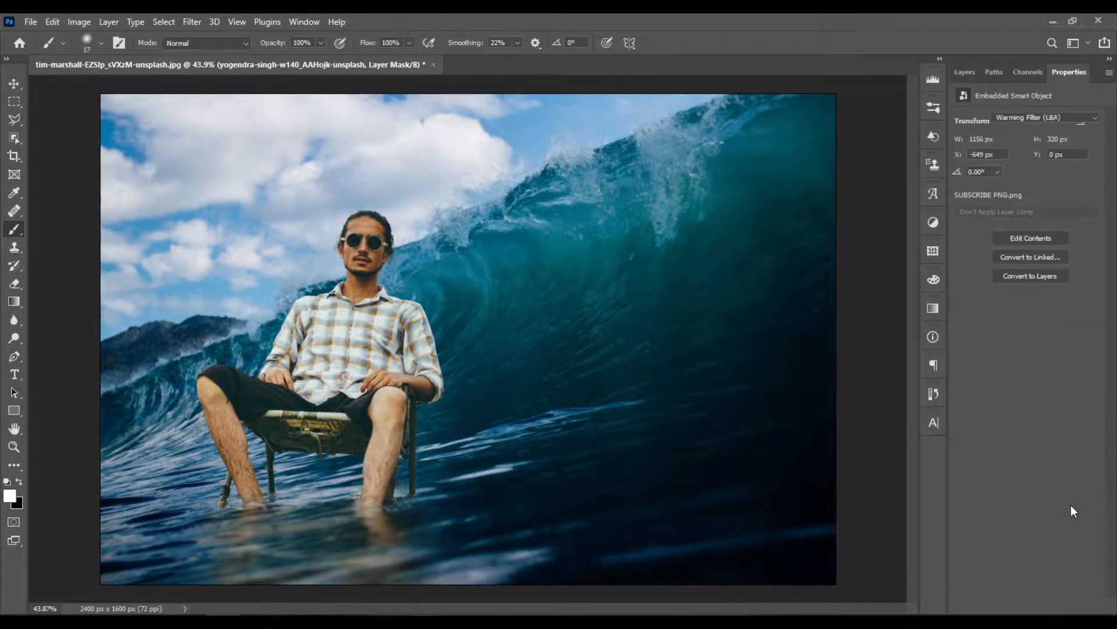
left_click(1055, 117)
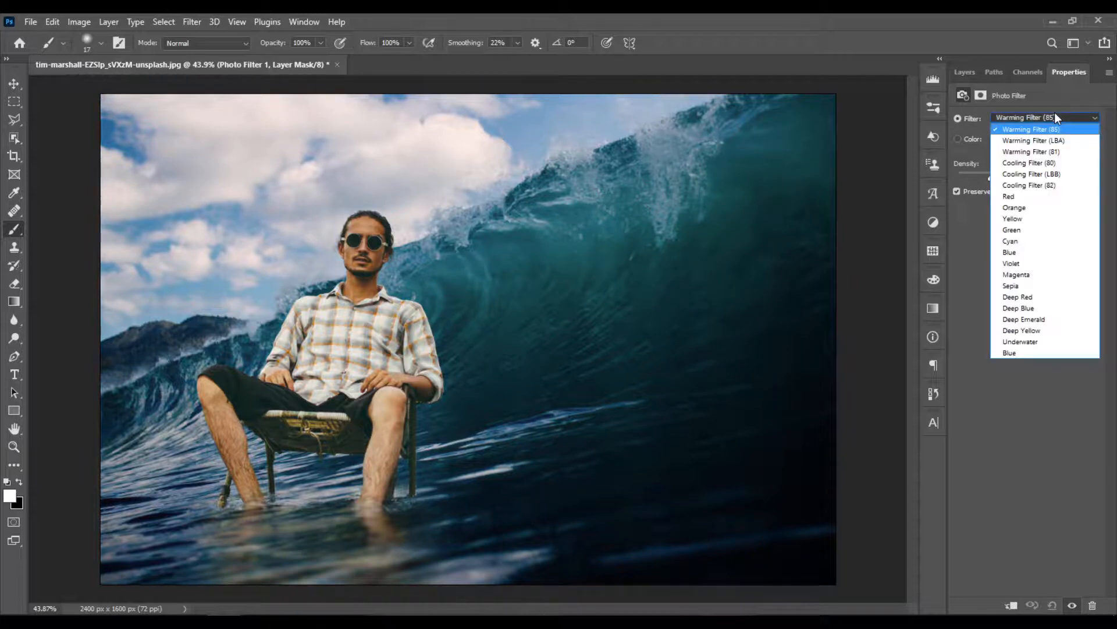
left_click(1057, 163)
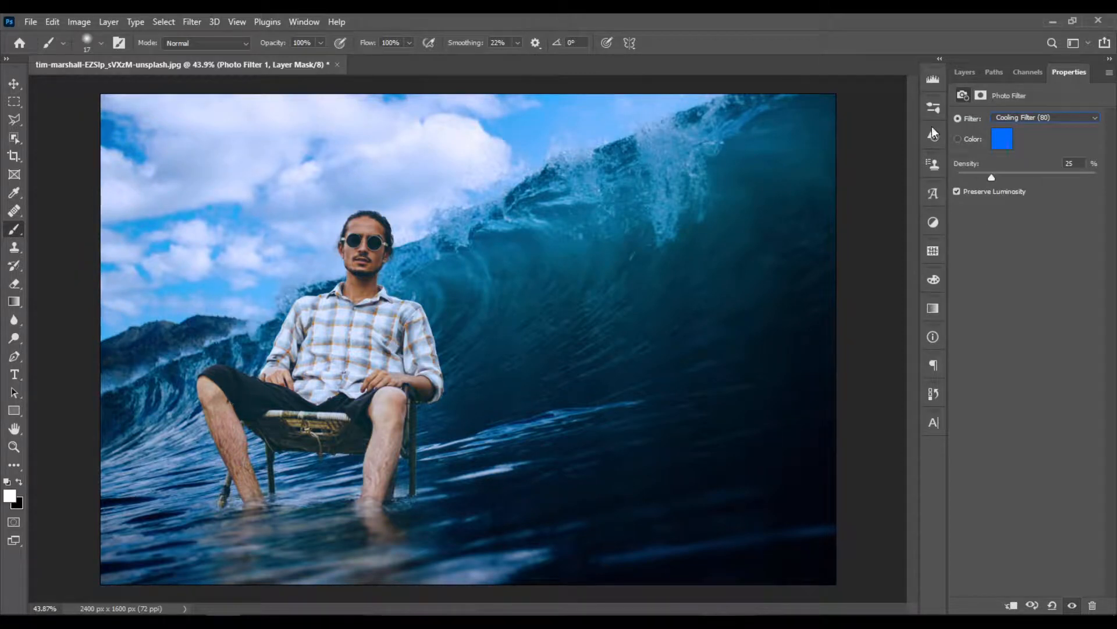
left_click(968, 76)
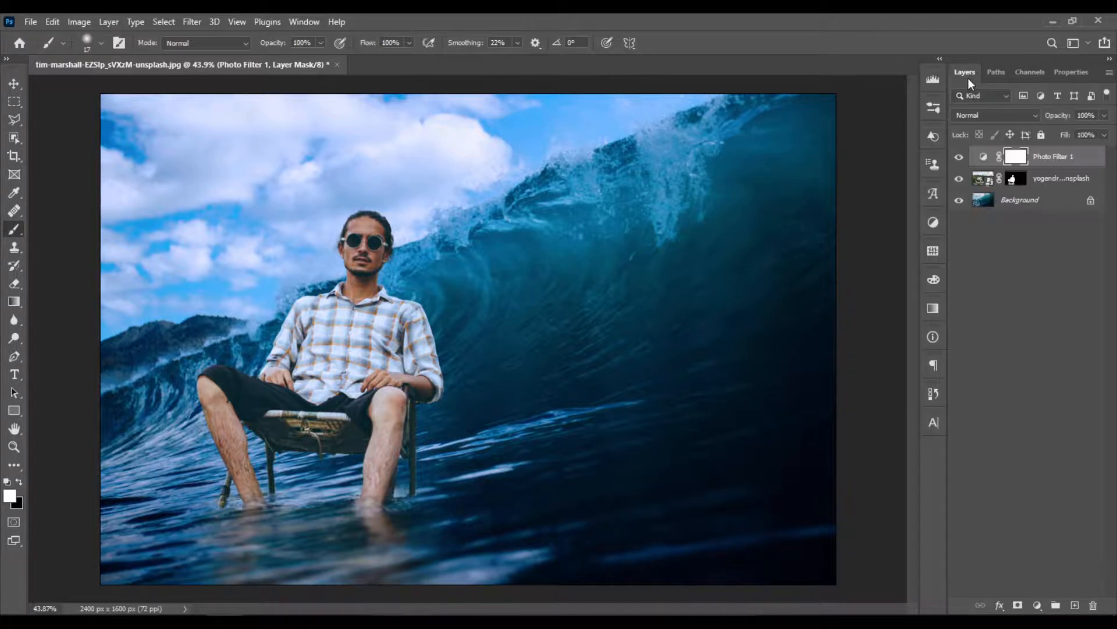
- Add a Levels adjustment layer above the photo filter and apply the Increase Contrast 2 preset
left_click(1039, 605)
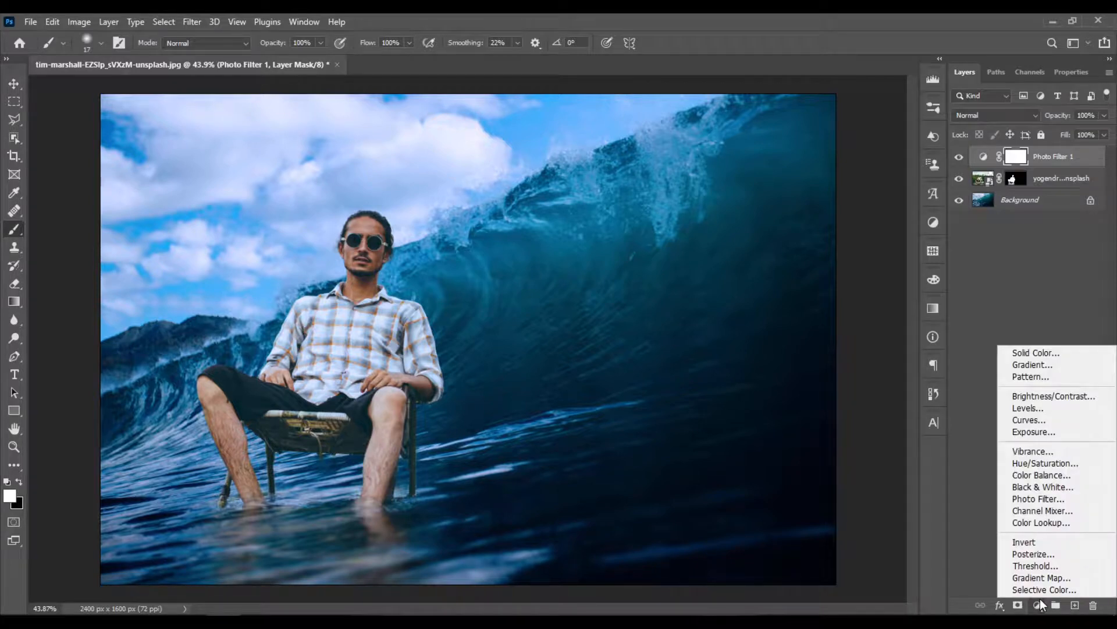
left_click(1029, 408)
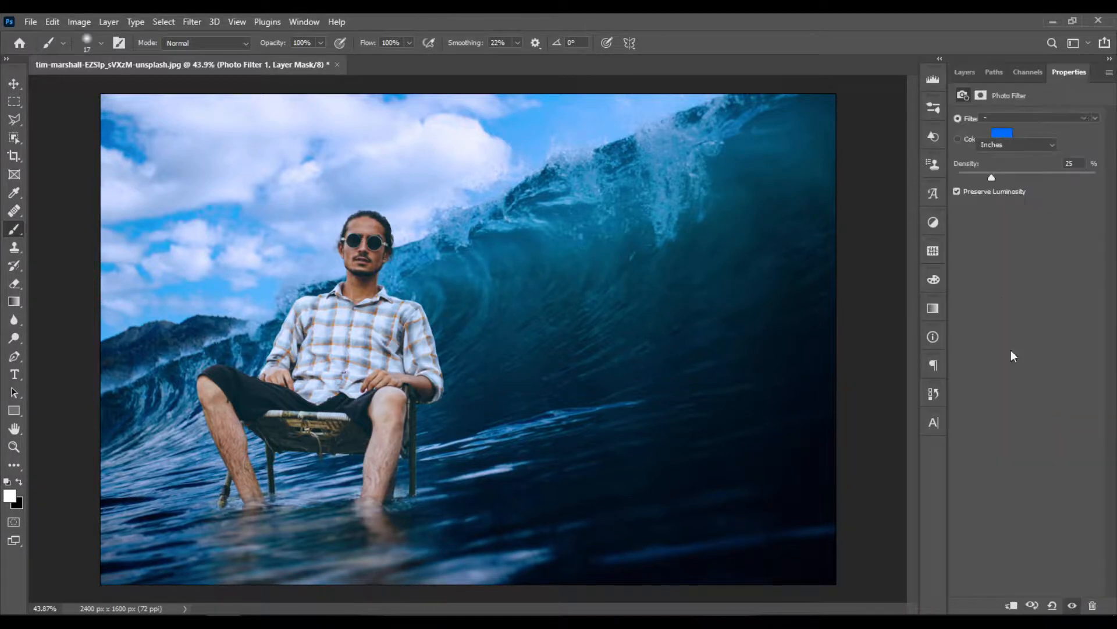
left_click(1024, 119)
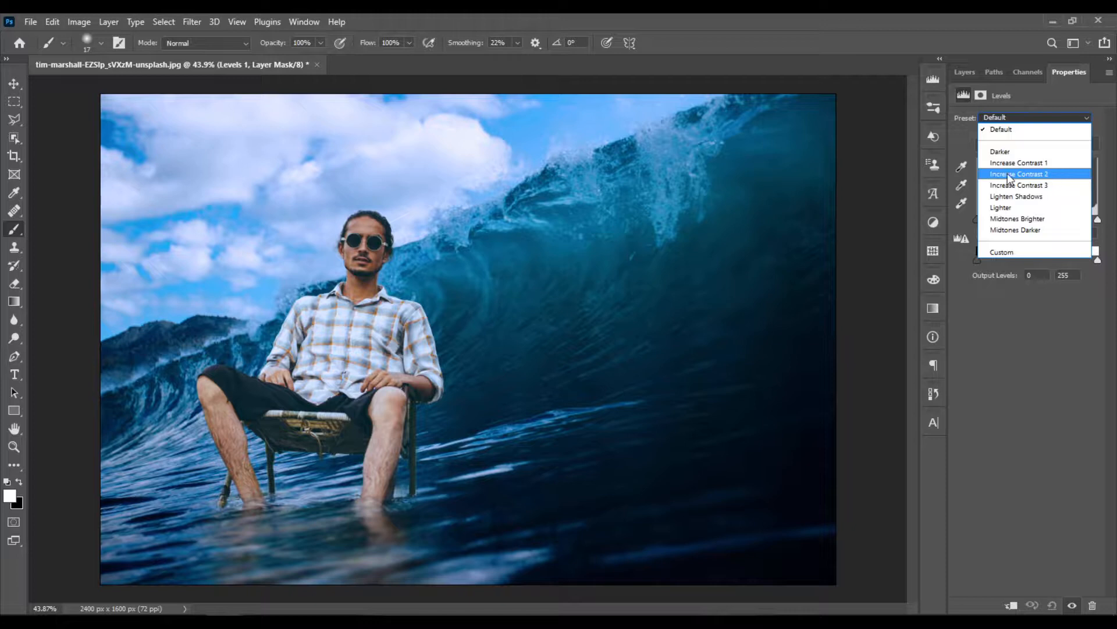
left_click(1053, 172)
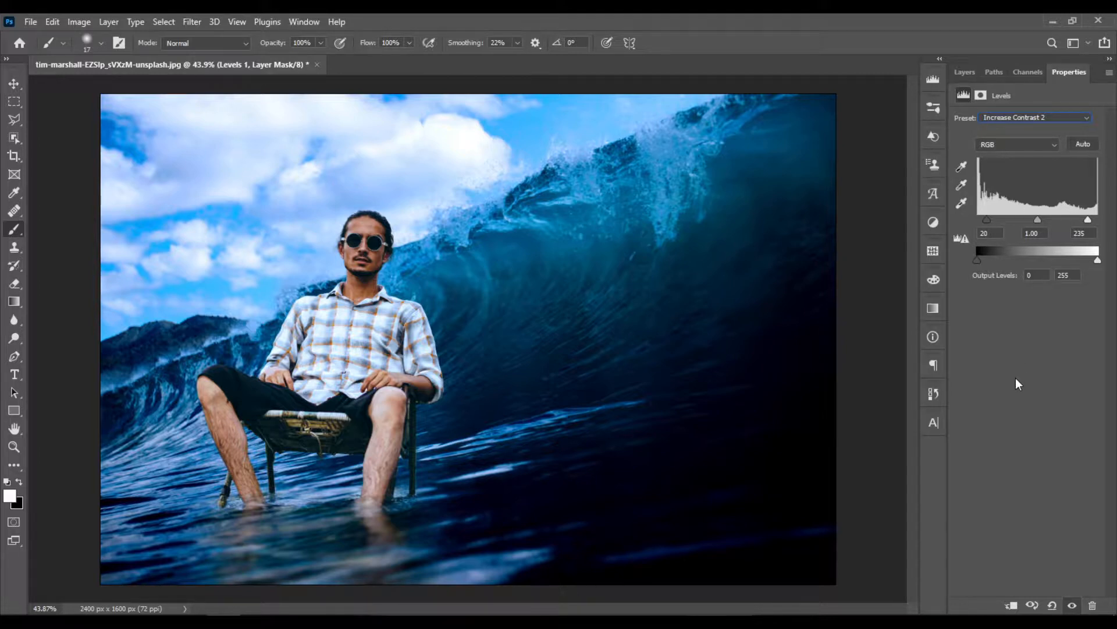
left_click(964, 72)
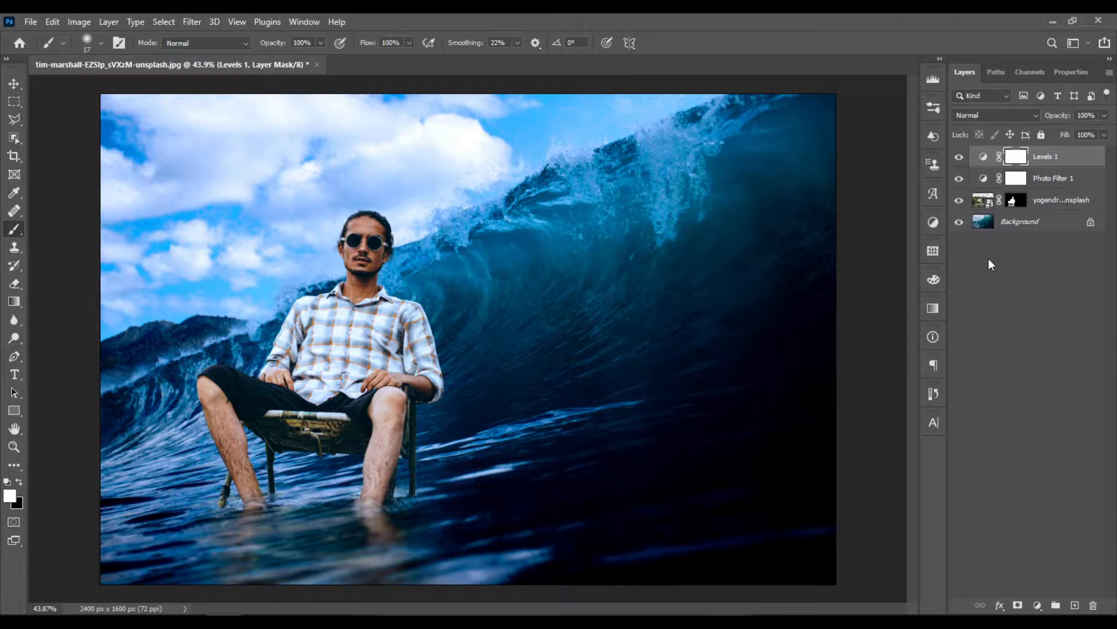